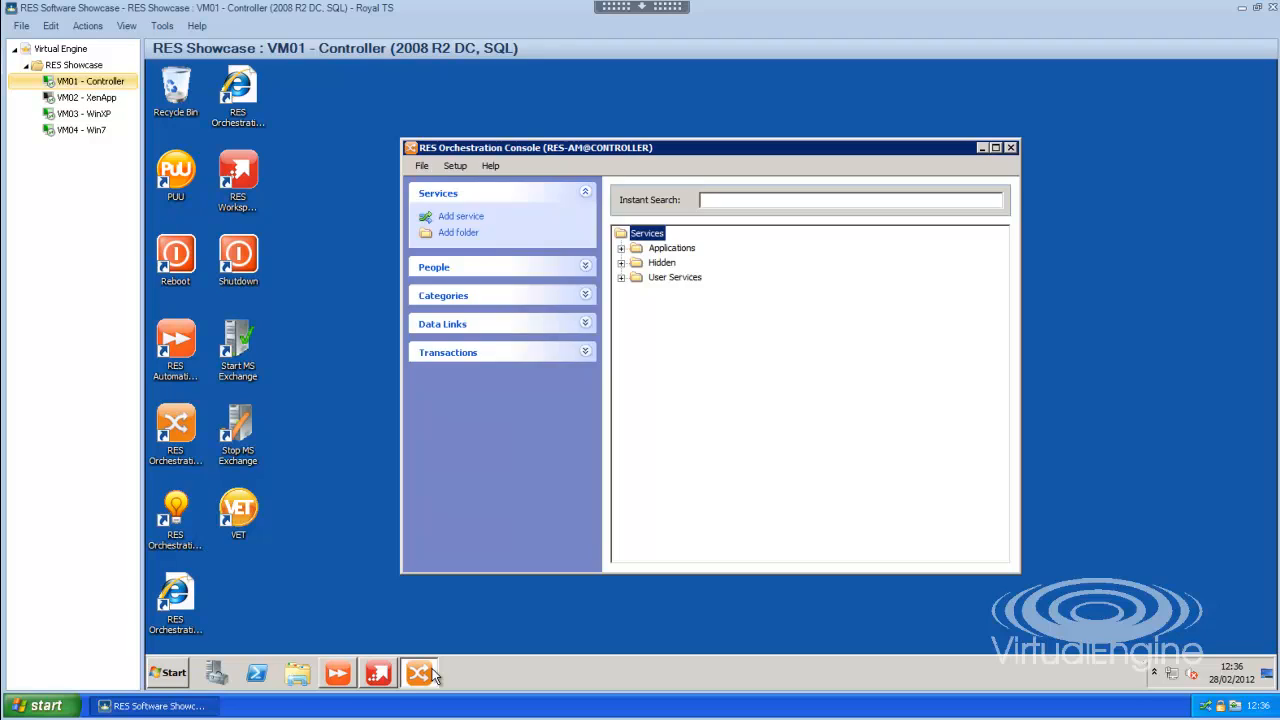
- Open the Update Fax, Mobile or Telephone Number service under User Services and view its Qualification and Workflow tabs
{"action": "left_click", "coordinate": [621, 279]}
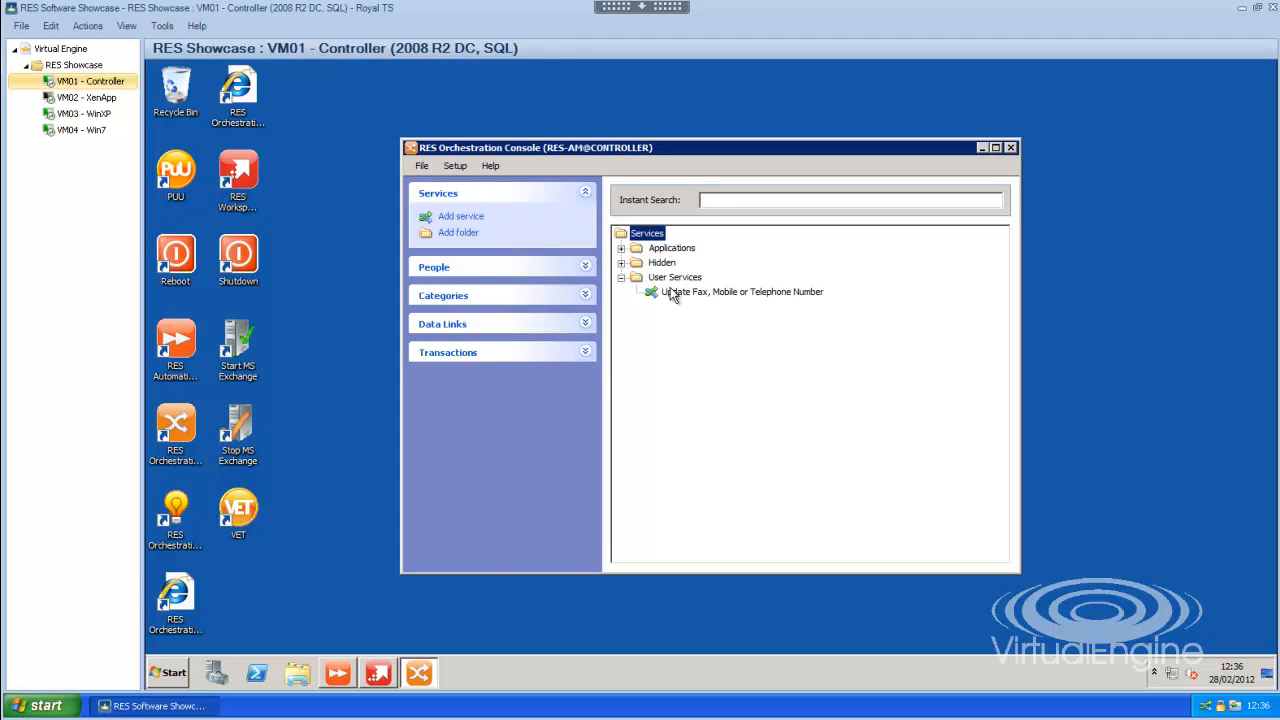
{"action": "left_click", "coordinate": [733, 294]}
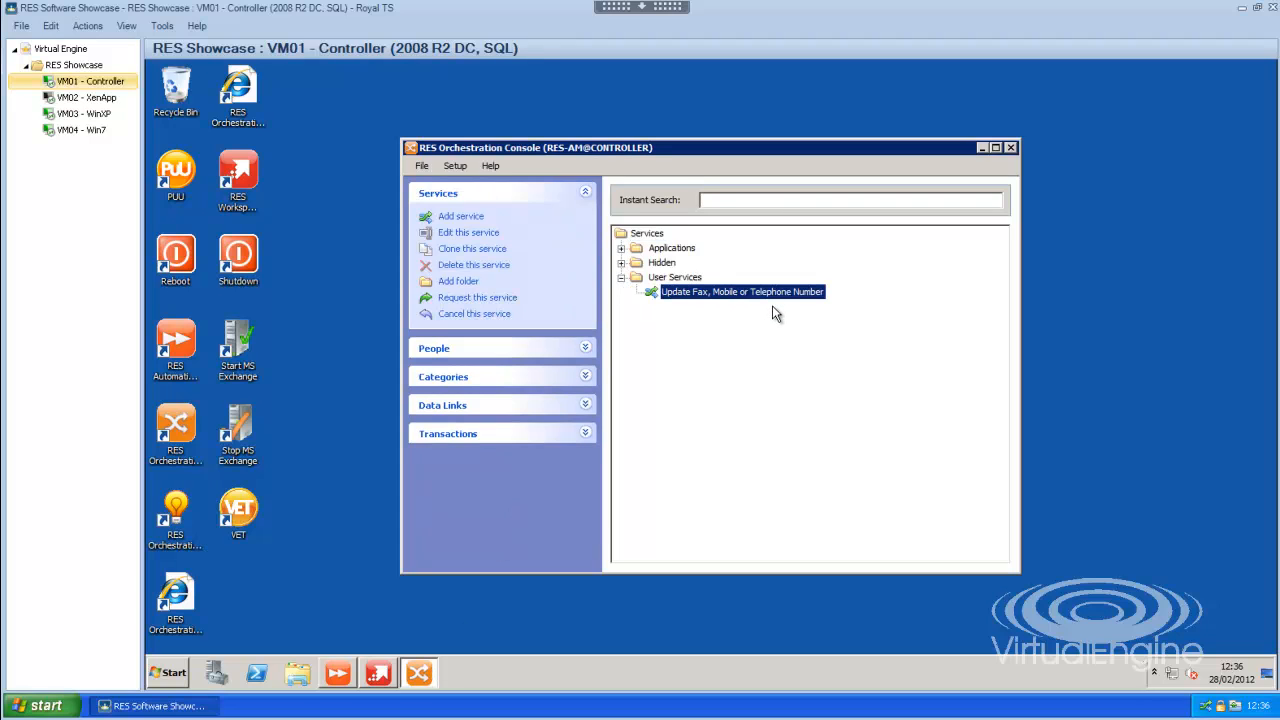
{"action": "double_click", "coordinate": [777, 296]}
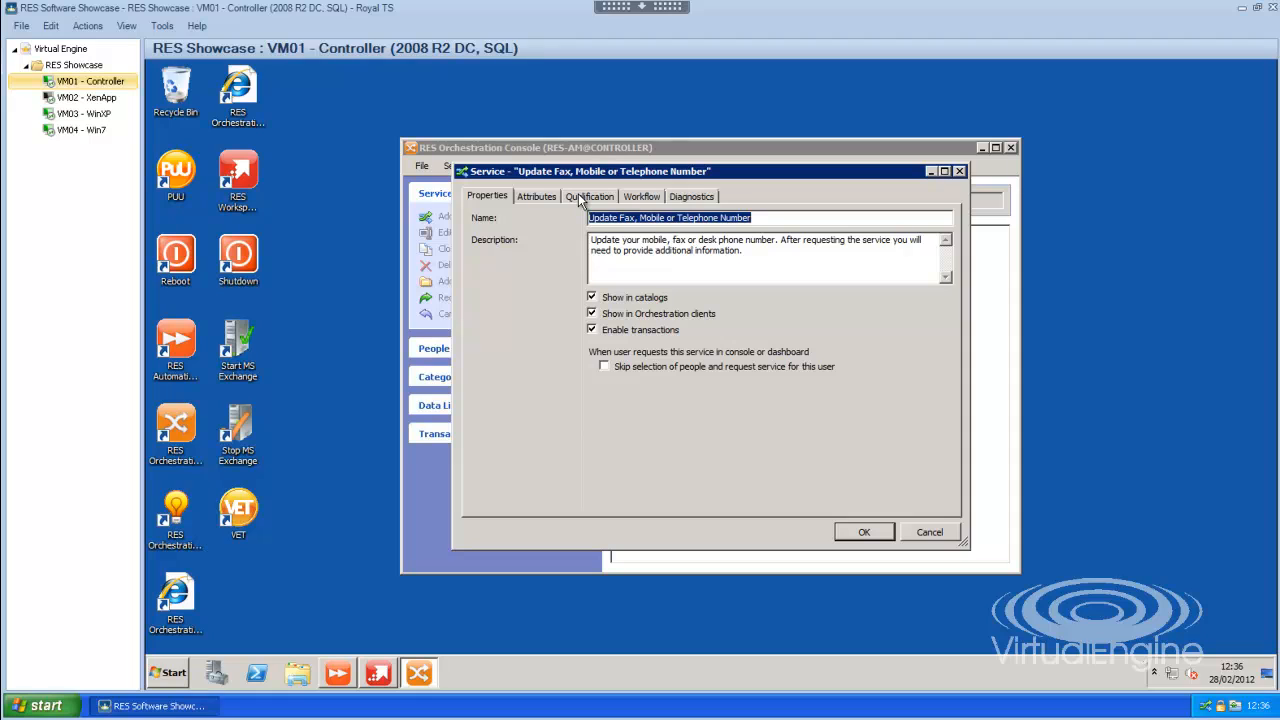
{"action": "left_click", "coordinate": [577, 200]}
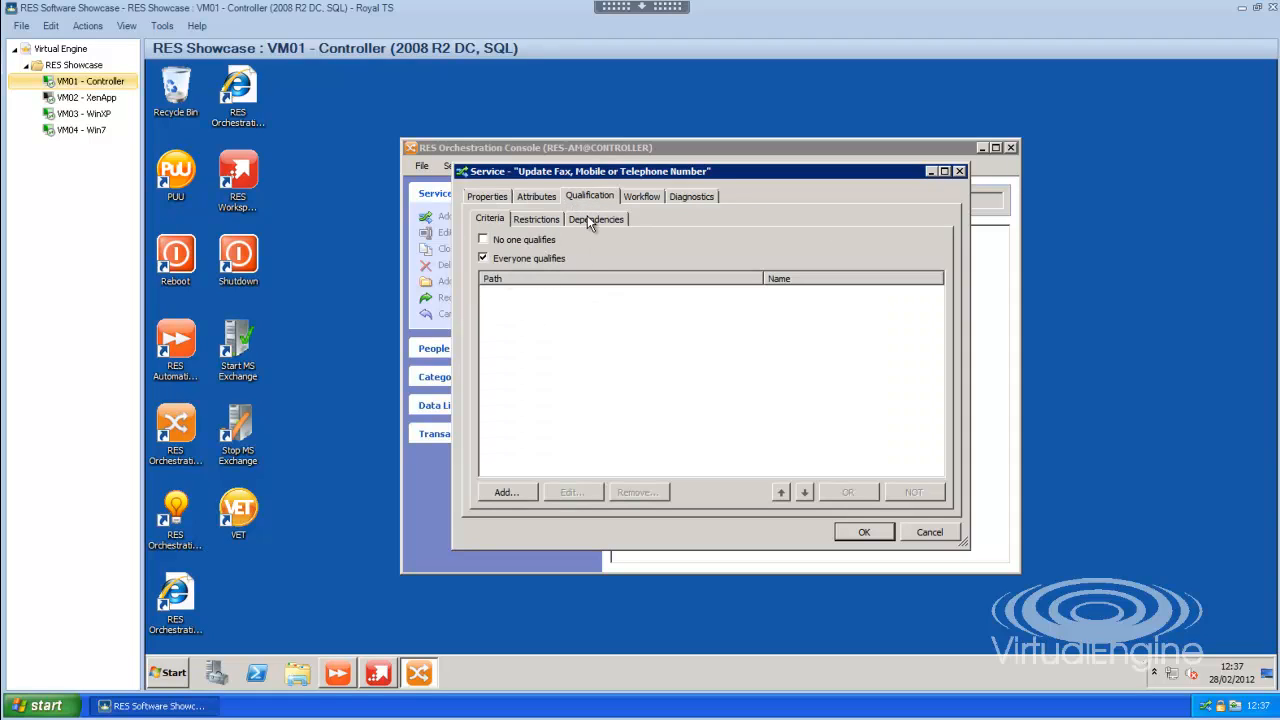
{"action": "left_click", "coordinate": [637, 198]}
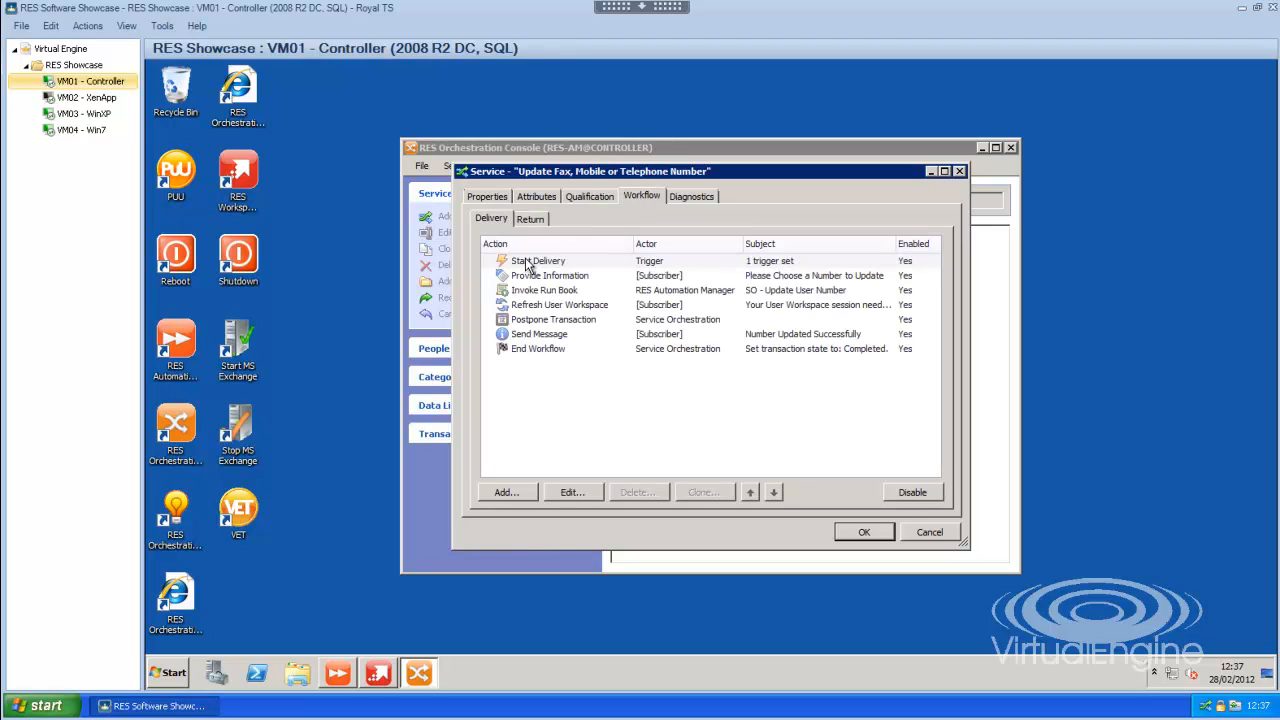
- Inspect the Start Delivery triggers and the Provide Information and Invoke Run Book workflow steps
{"action": "double_click", "coordinate": [530, 261]}
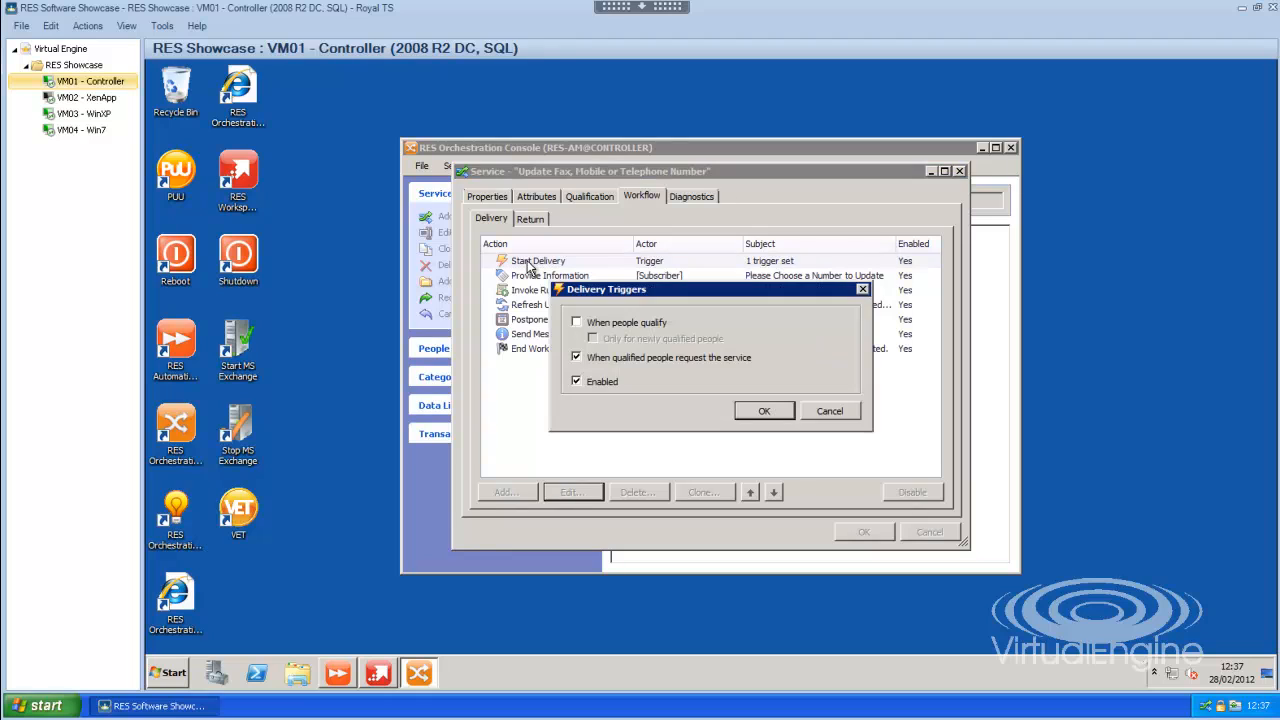
{"action": "left_click", "coordinate": [828, 412]}
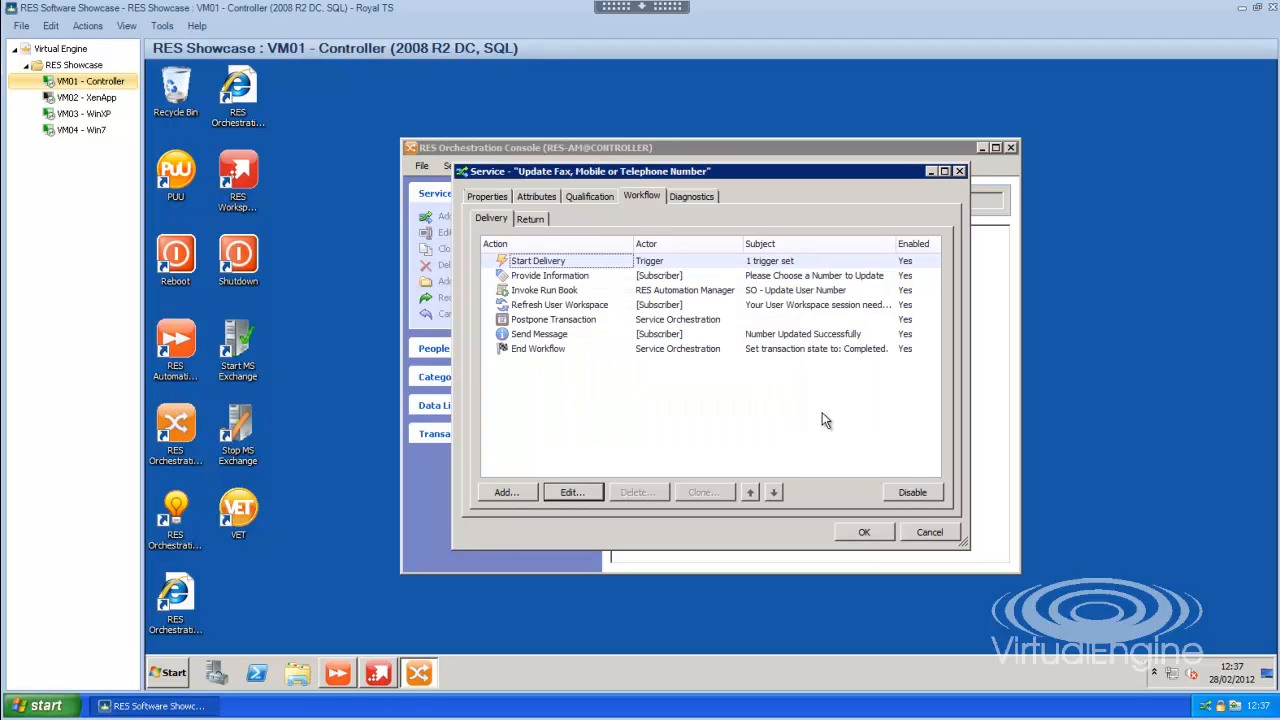
{"action": "left_click", "coordinate": [545, 279]}
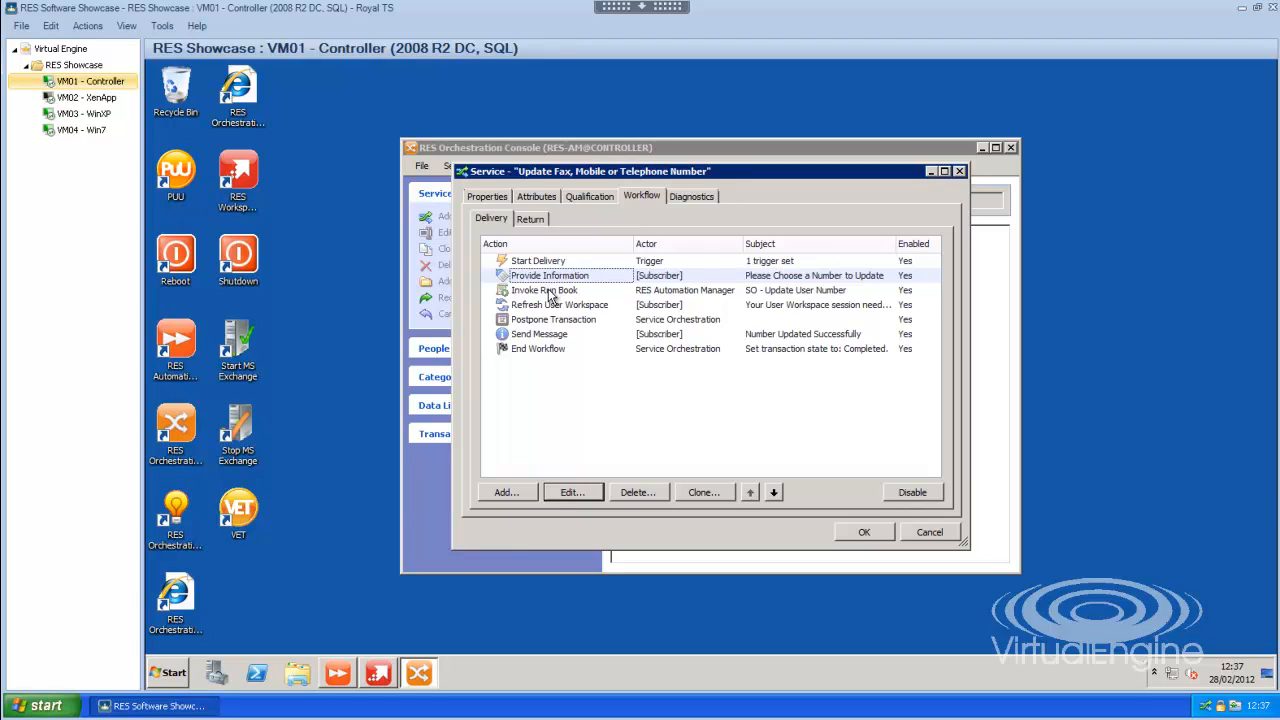
{"action": "left_click", "coordinate": [548, 291]}
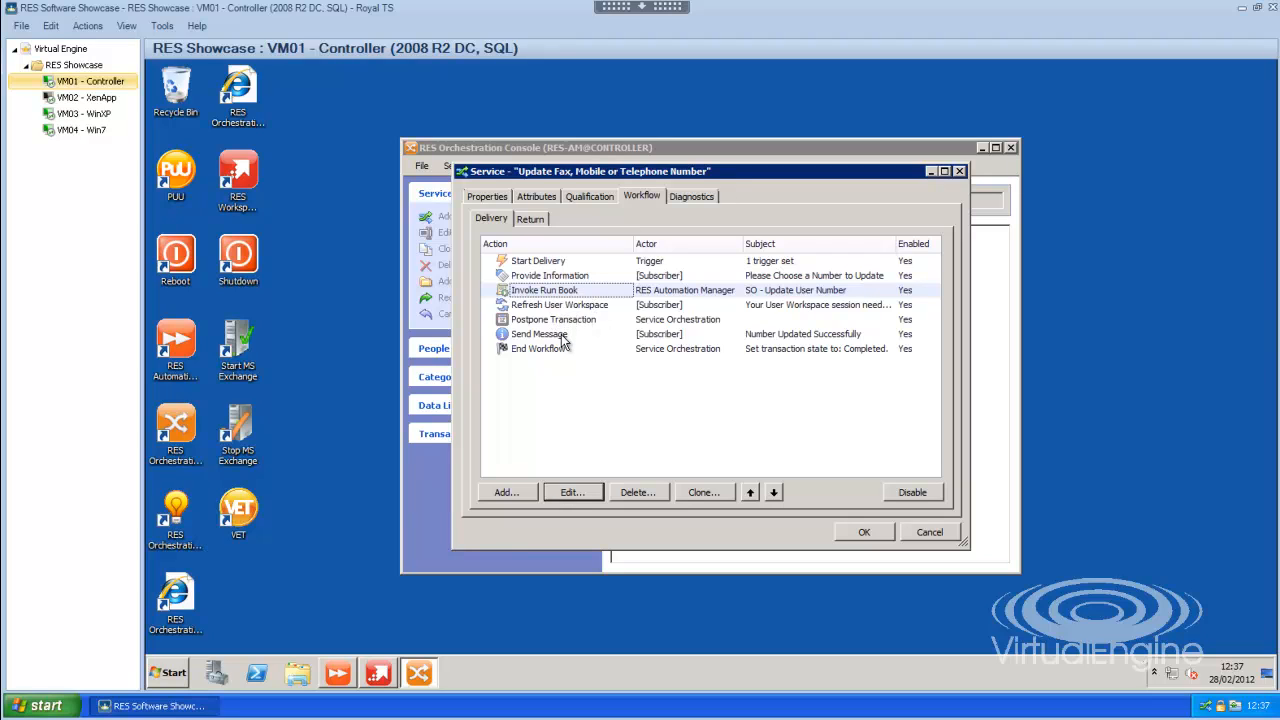
- Review the Start Return triggers on the Return workflow, then cancel the service window unchanged
{"action": "left_click", "coordinate": [533, 221]}
{"action": "double_click", "coordinate": [536, 262]}
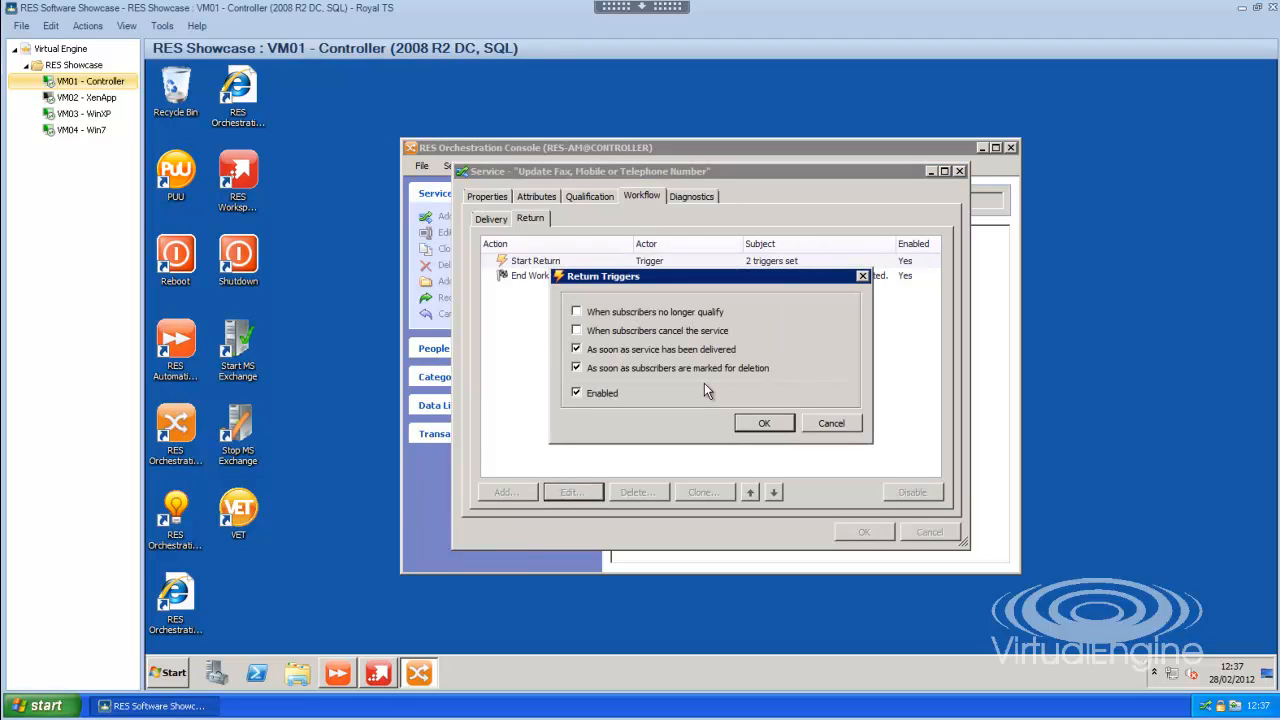
{"action": "left_click", "coordinate": [831, 423]}
{"action": "left_click", "coordinate": [927, 532]}
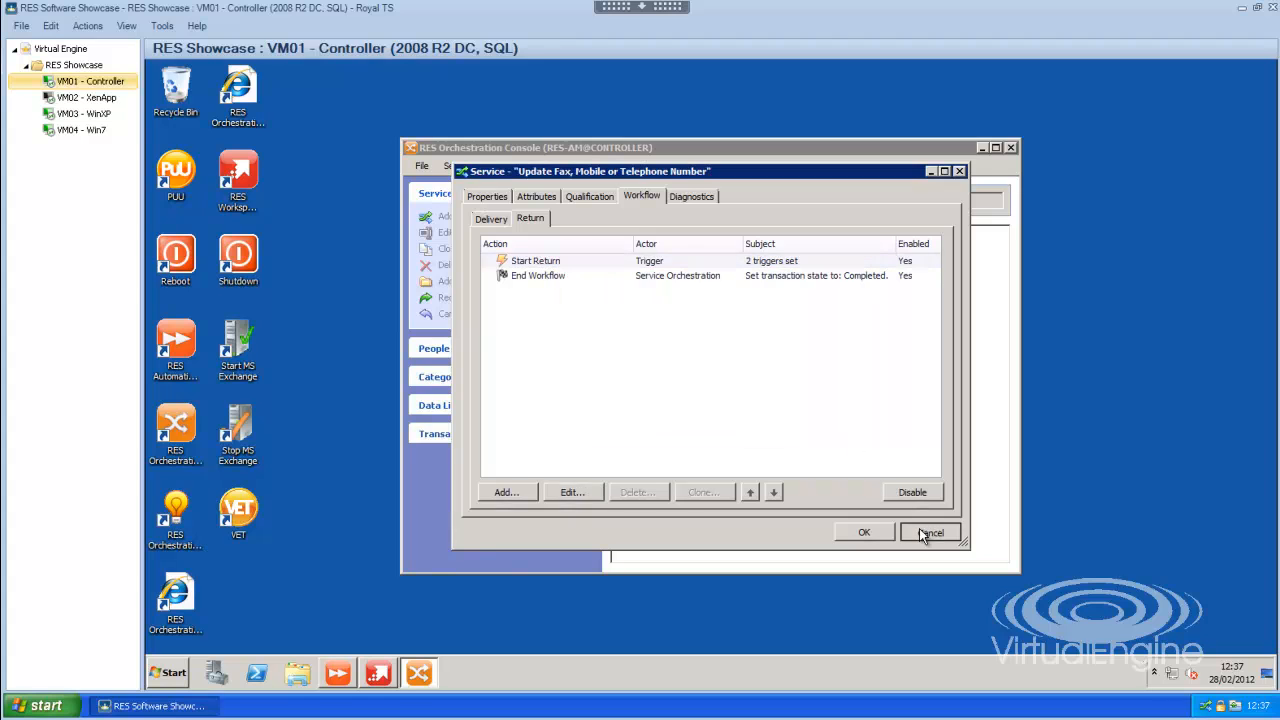
- In Automation Manager, open 1 - Update User Number and review its USERNAME, NUMBER and TYPE parameters
{"action": "left_click", "coordinate": [338, 676]}
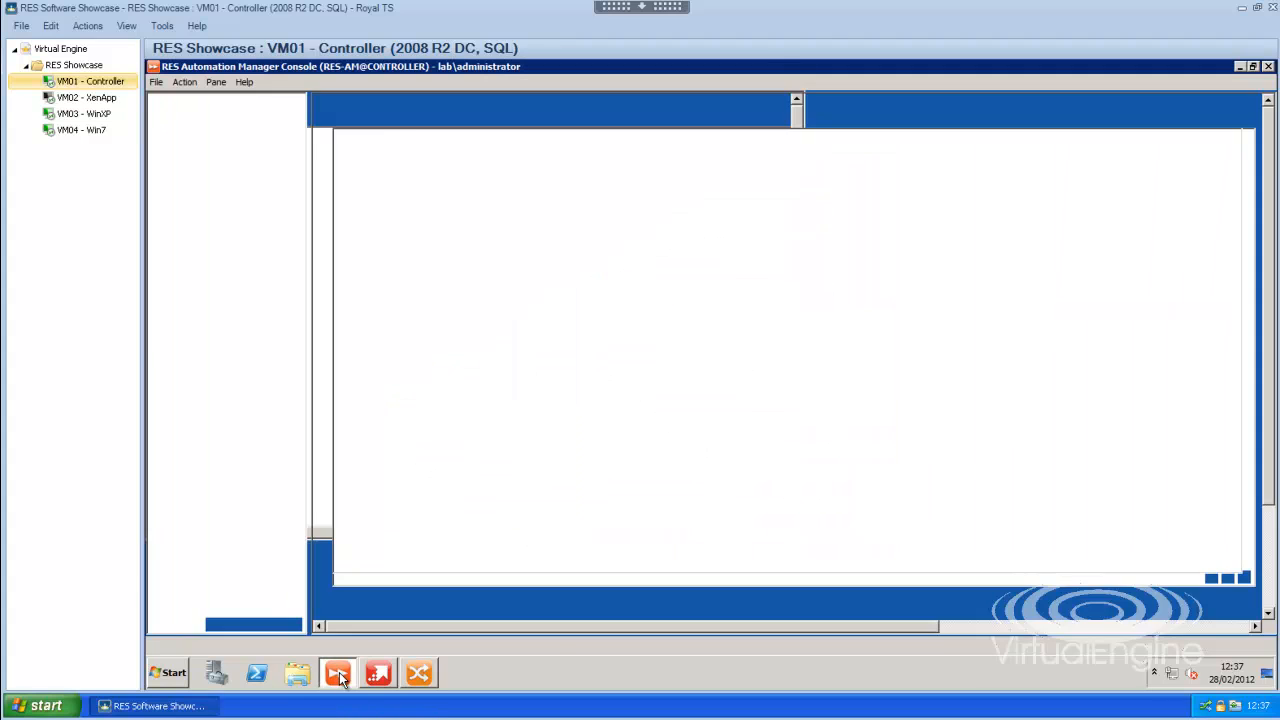
{"action": "left_click", "coordinate": [387, 330]}
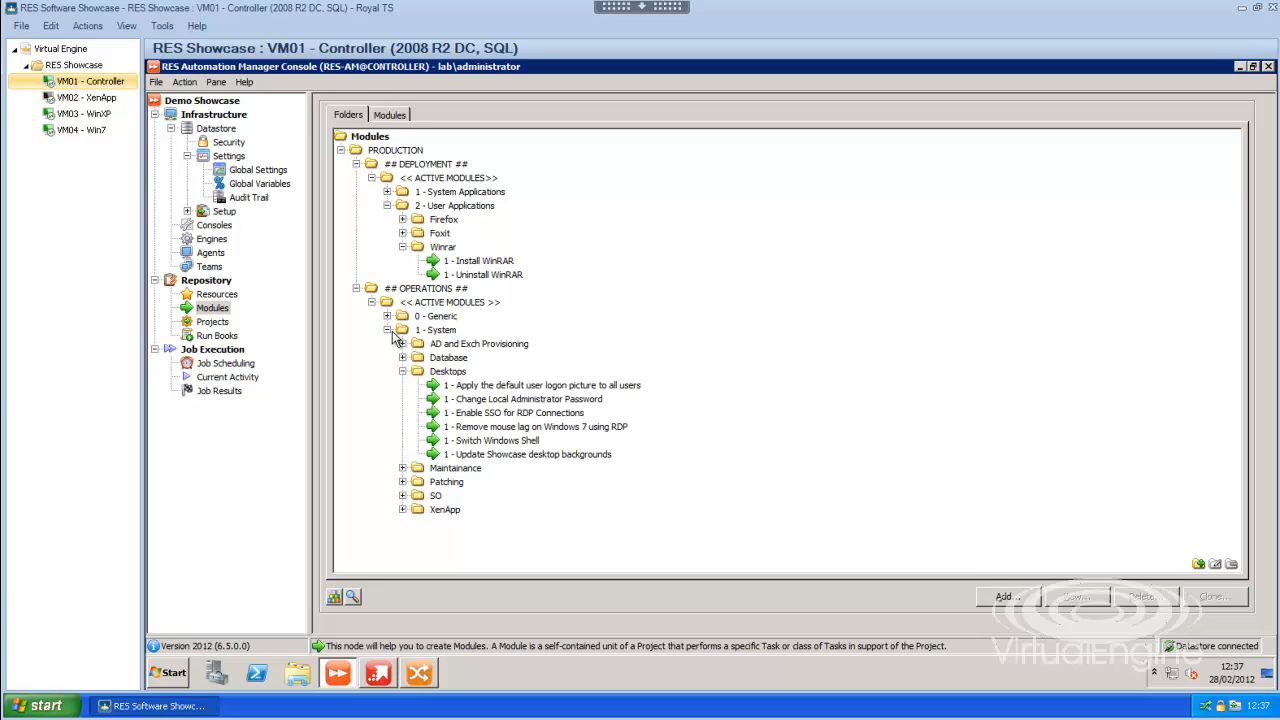
{"action": "left_click", "coordinate": [402, 343]}
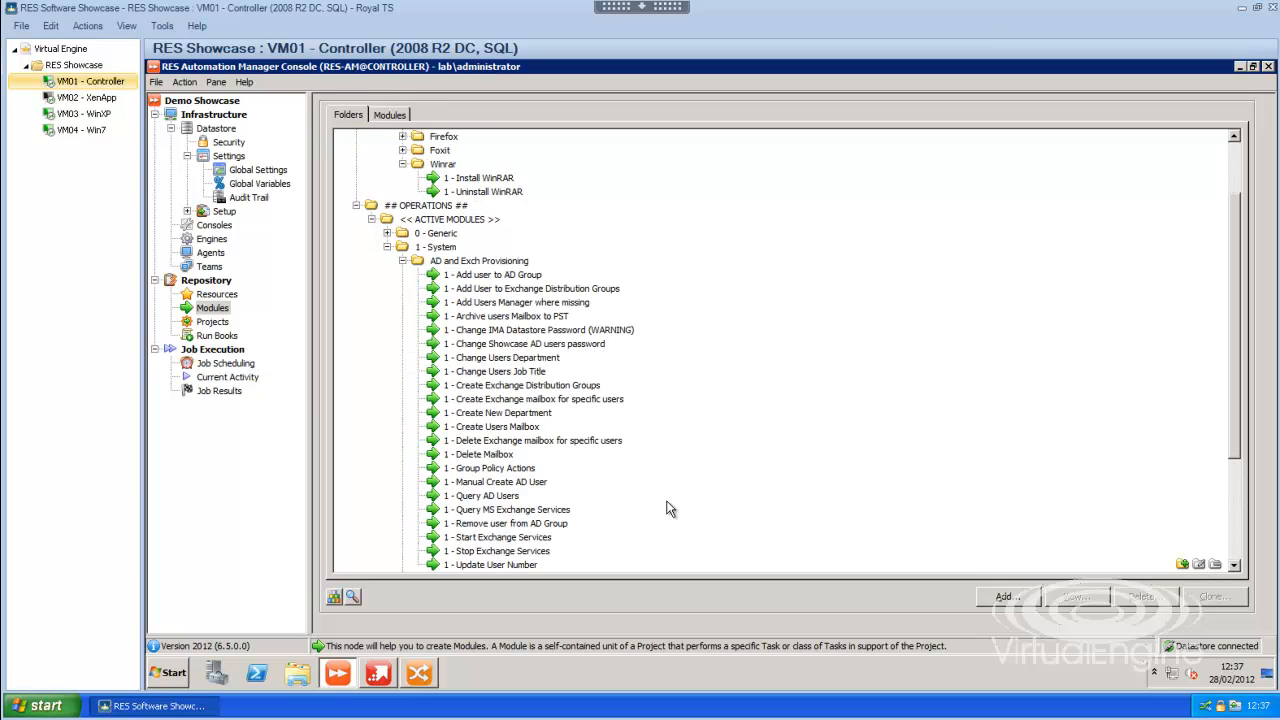
{"action": "left_click", "coordinate": [514, 484]}
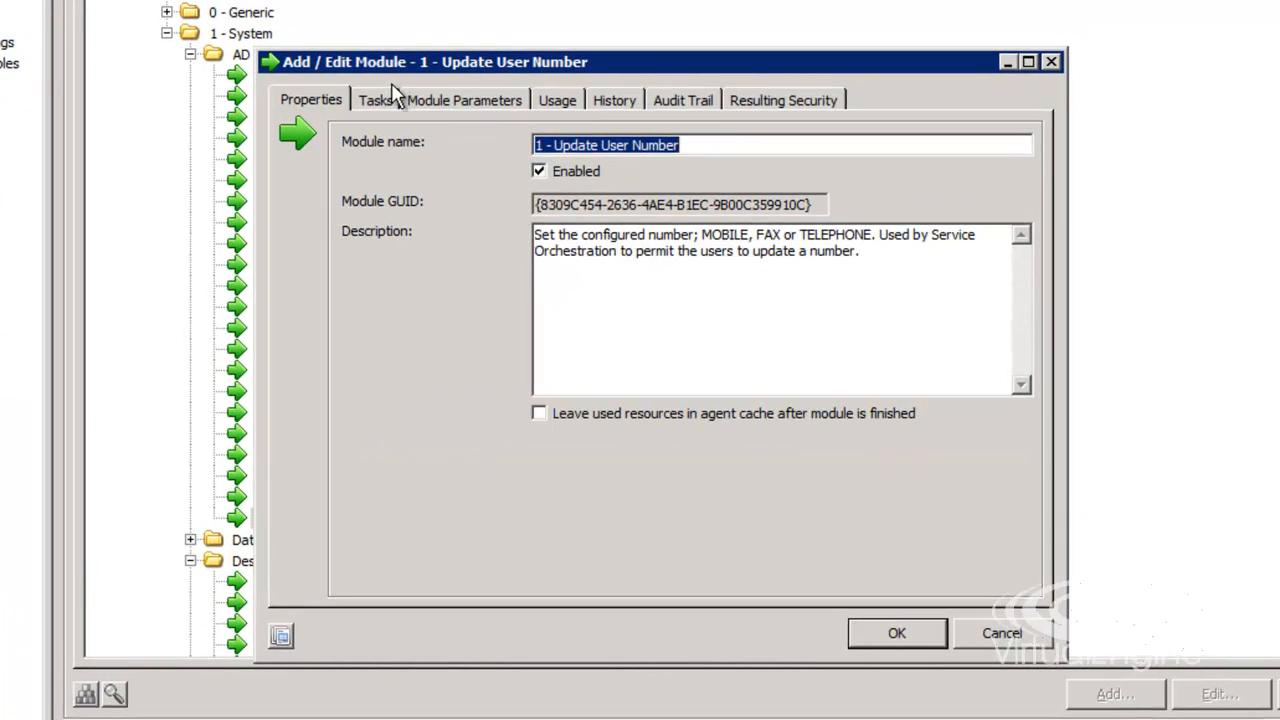
{"action": "left_click", "coordinate": [446, 100]}
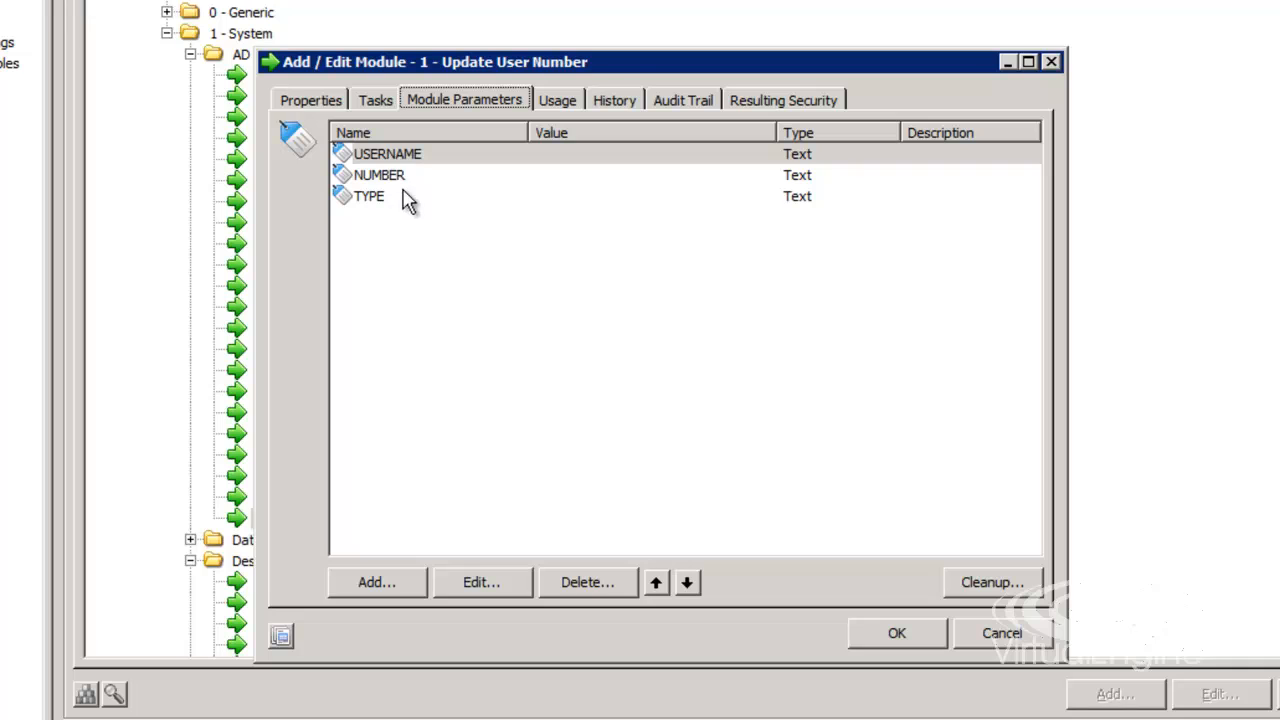
{"action": "left_click", "coordinate": [402, 158]}
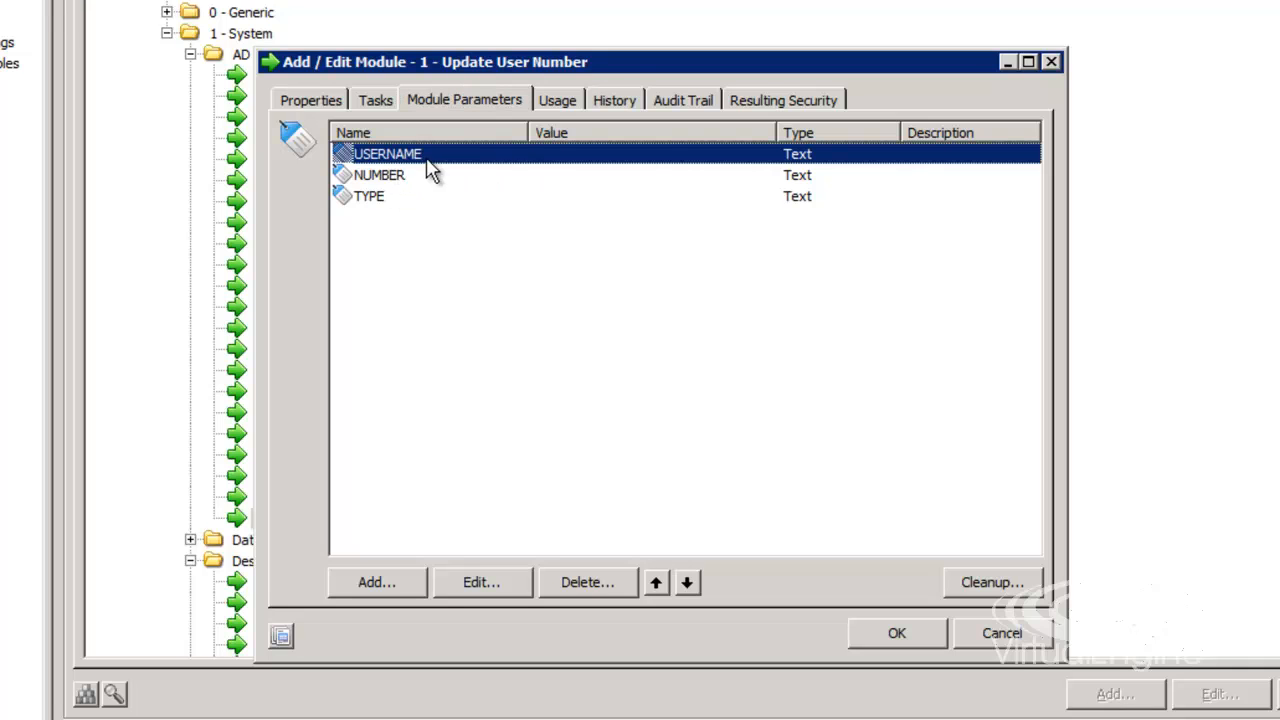
{"action": "left_click", "coordinate": [380, 177]}
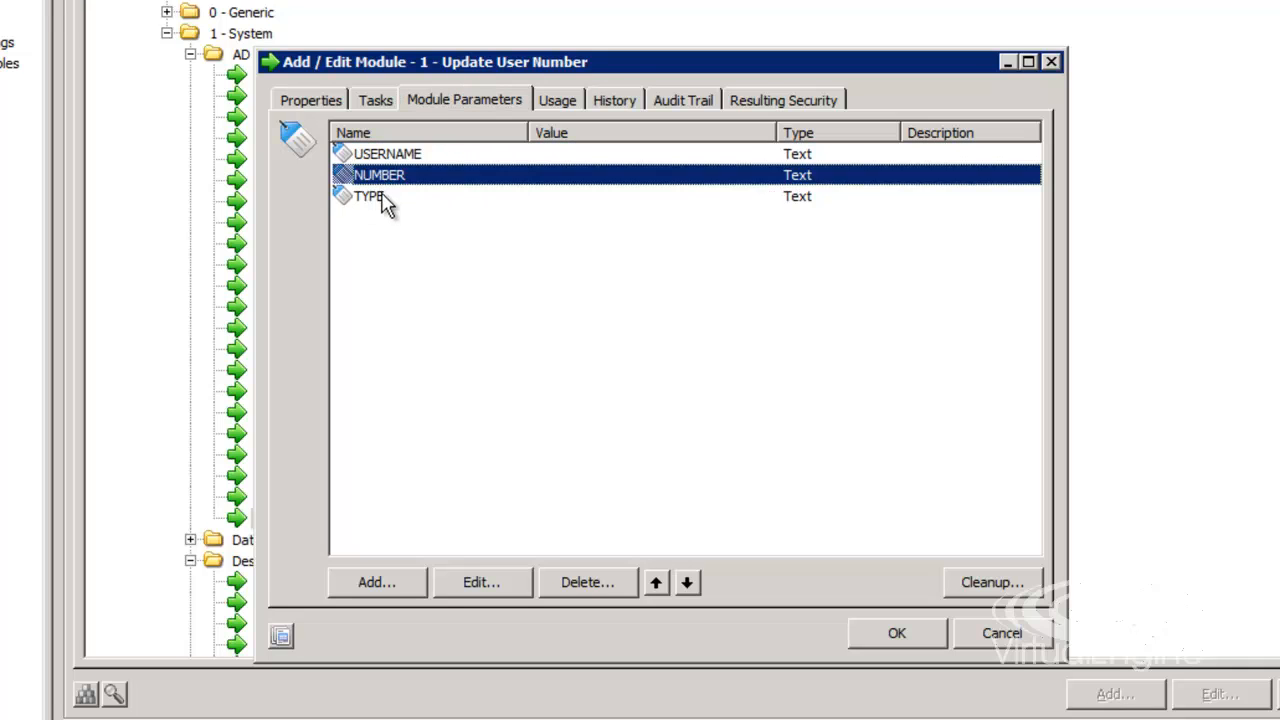
{"action": "left_click", "coordinate": [386, 199]}
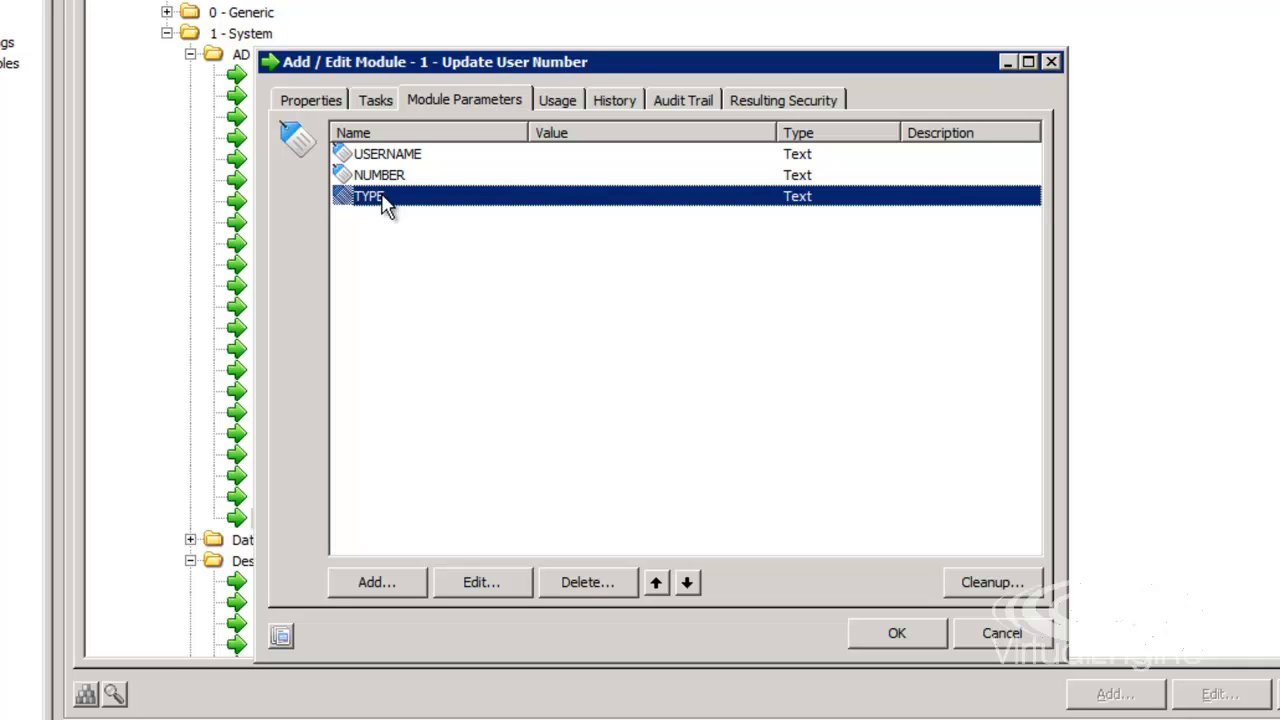
- List the module's Active Directory User tasks and select the first one
{"action": "left_click", "coordinate": [378, 102]}
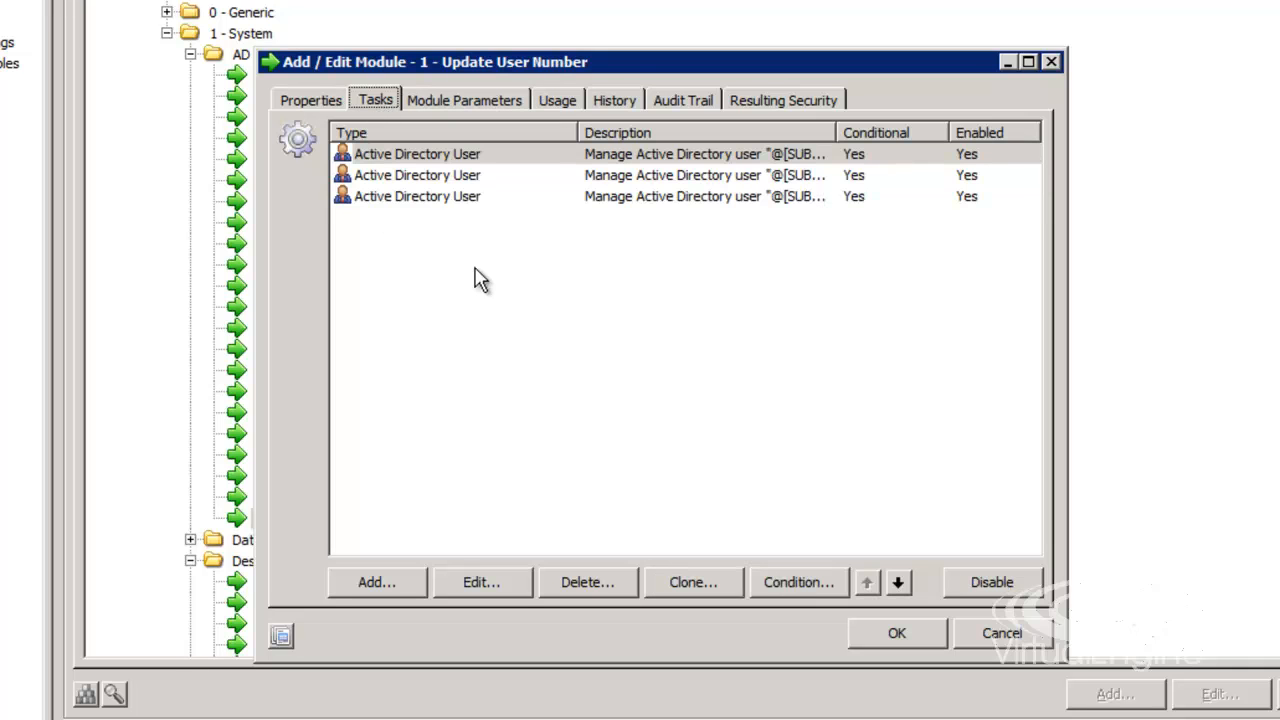
{"action": "left_click", "coordinate": [420, 160]}
{"action": "left_click_drag", "start_coordinate": [836, 132], "coordinate": [903, 132]}
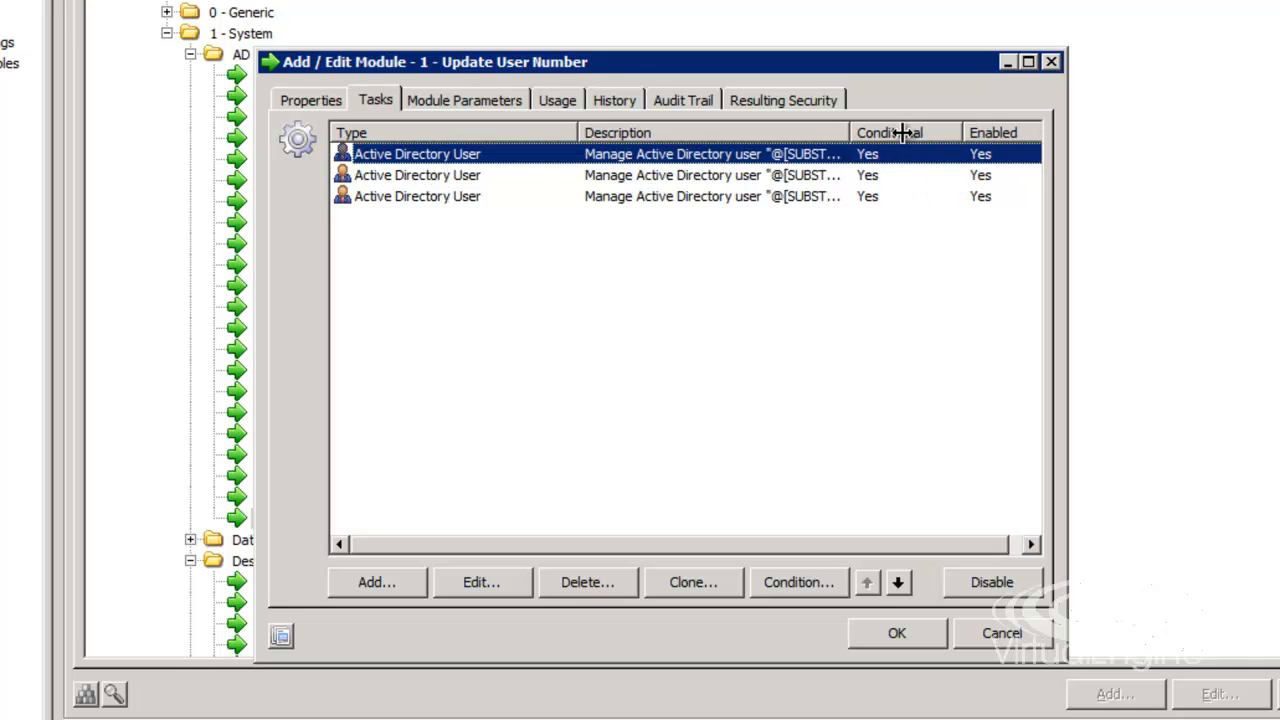
- Review the first task's TYPE = MOBILE condition and Mobile number property, then cancel both dialogs
{"action": "double_click", "coordinate": [737, 153]}
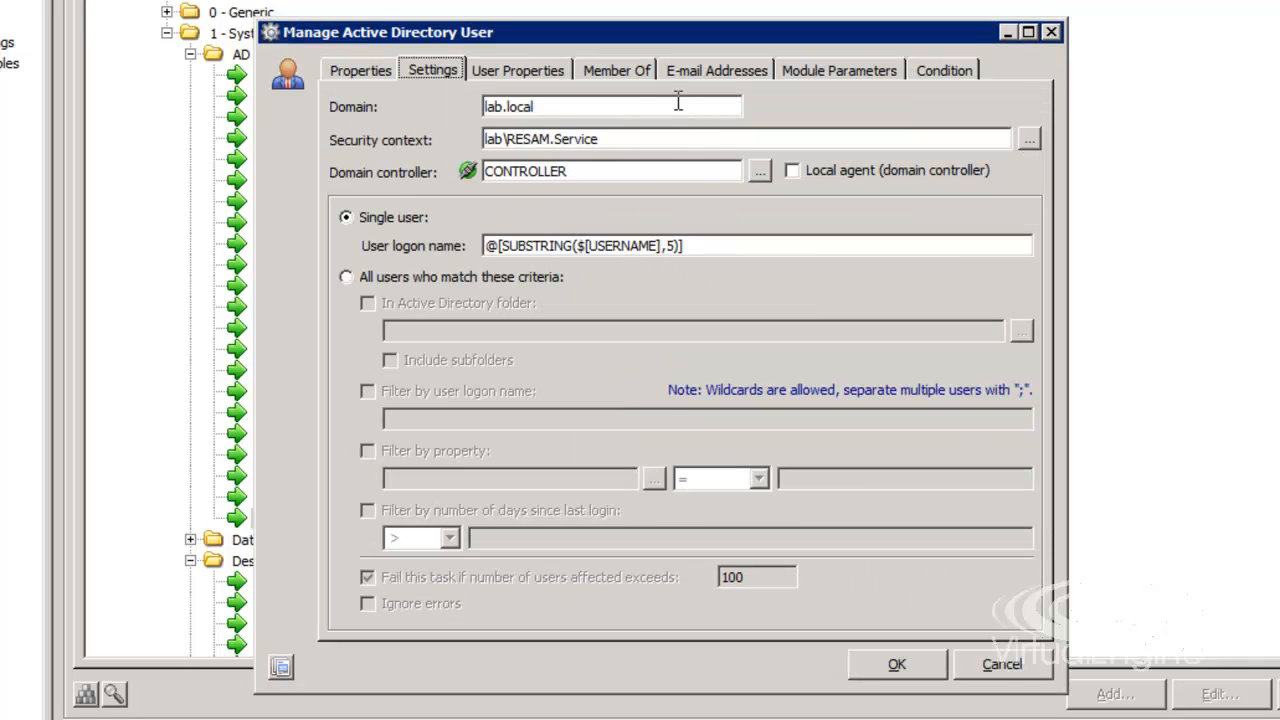
{"action": "left_click", "coordinate": [918, 72]}
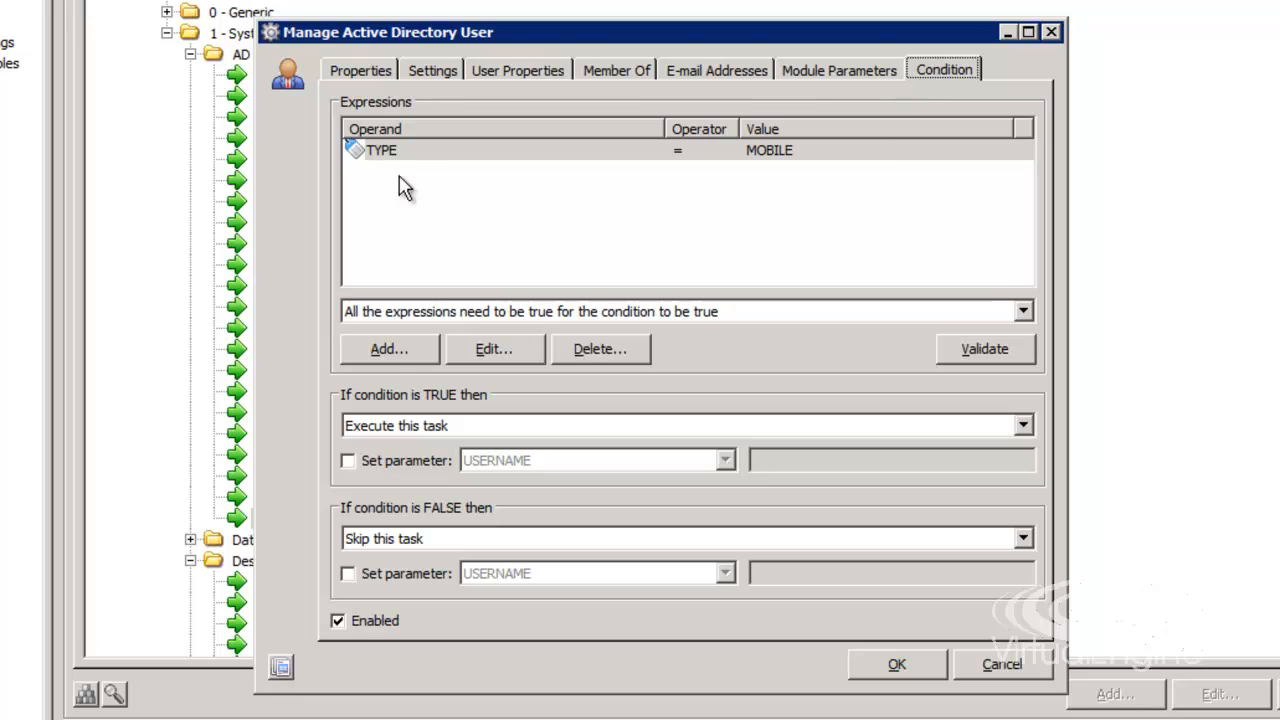
{"action": "left_click", "coordinate": [368, 152]}
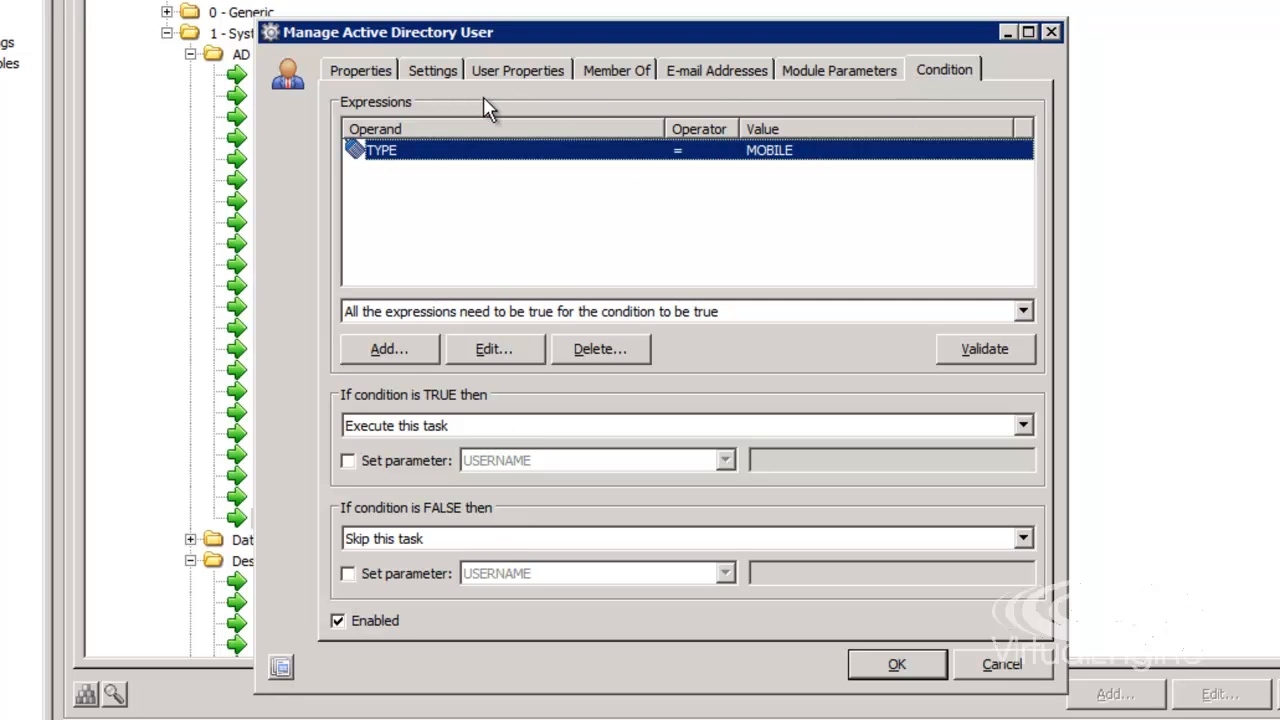
{"action": "left_click", "coordinate": [503, 70]}
{"action": "left_click", "coordinate": [443, 150]}
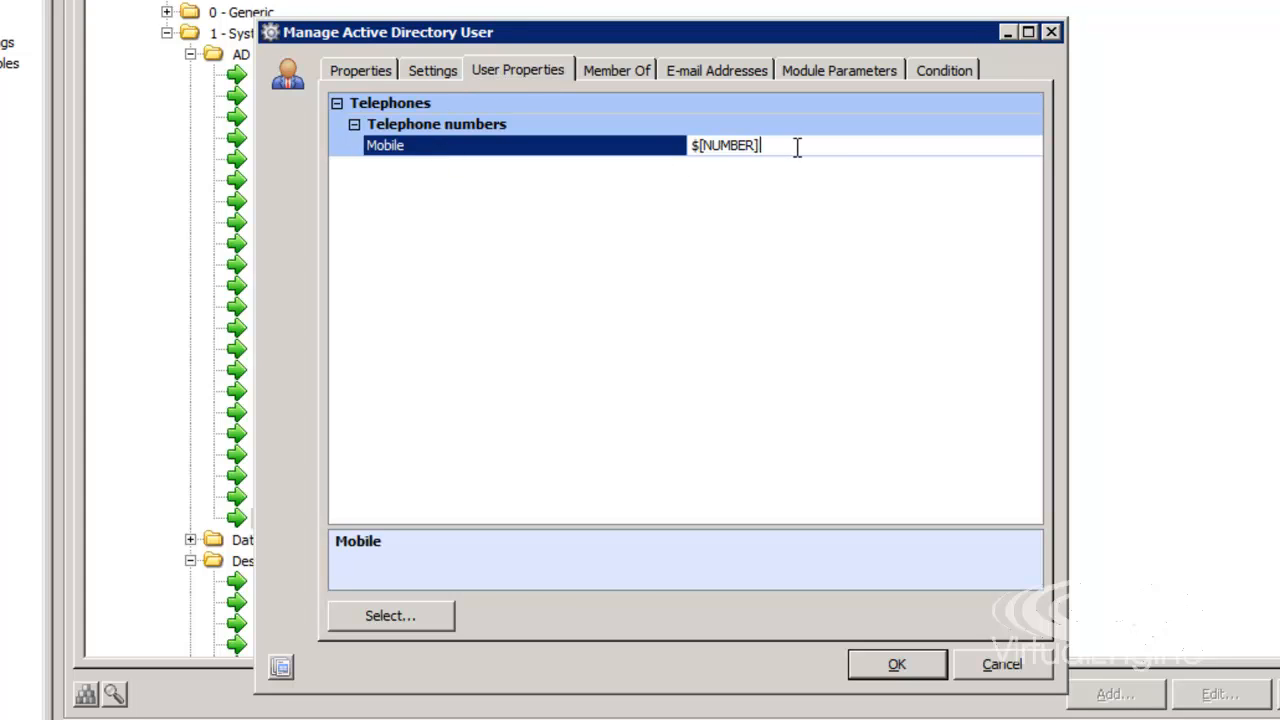
{"action": "left_click", "coordinate": [1004, 664]}
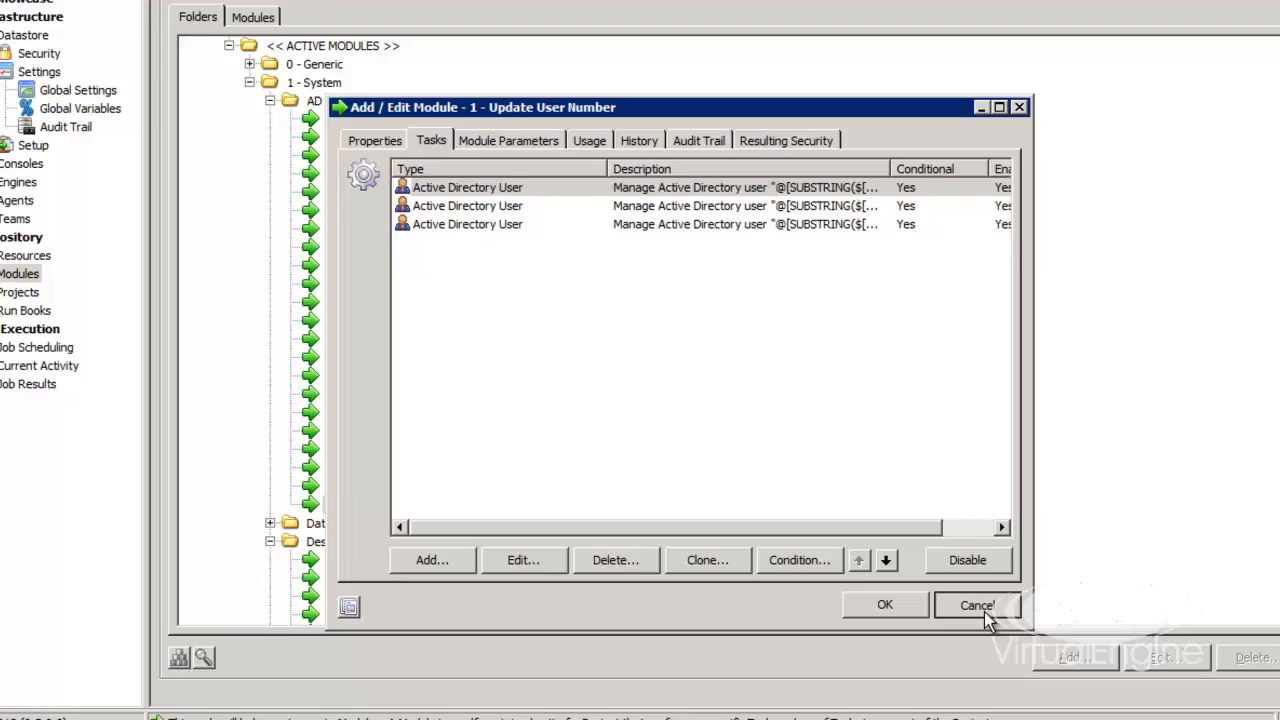
{"action": "left_click", "coordinate": [1010, 636]}
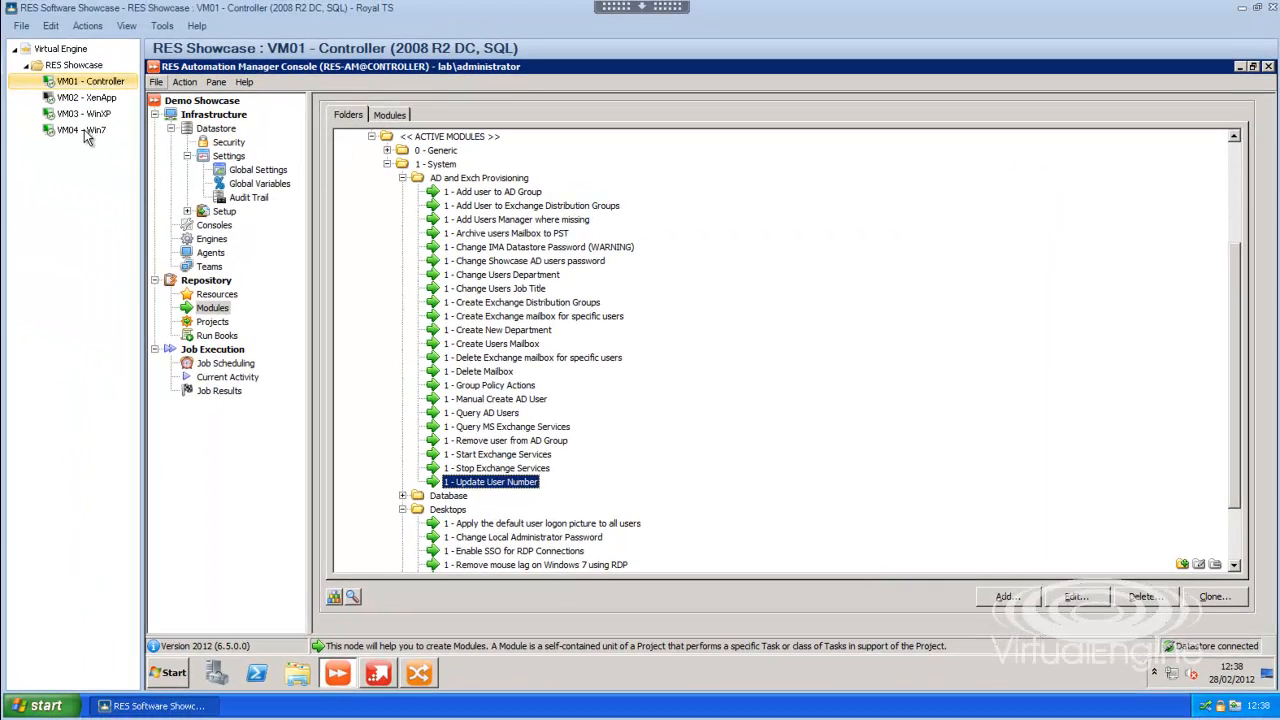
- On the VM04 - Win7 client, start Outlook and create a new message showing the signature's phone numbers
{"action": "left_click", "coordinate": [84, 129]}
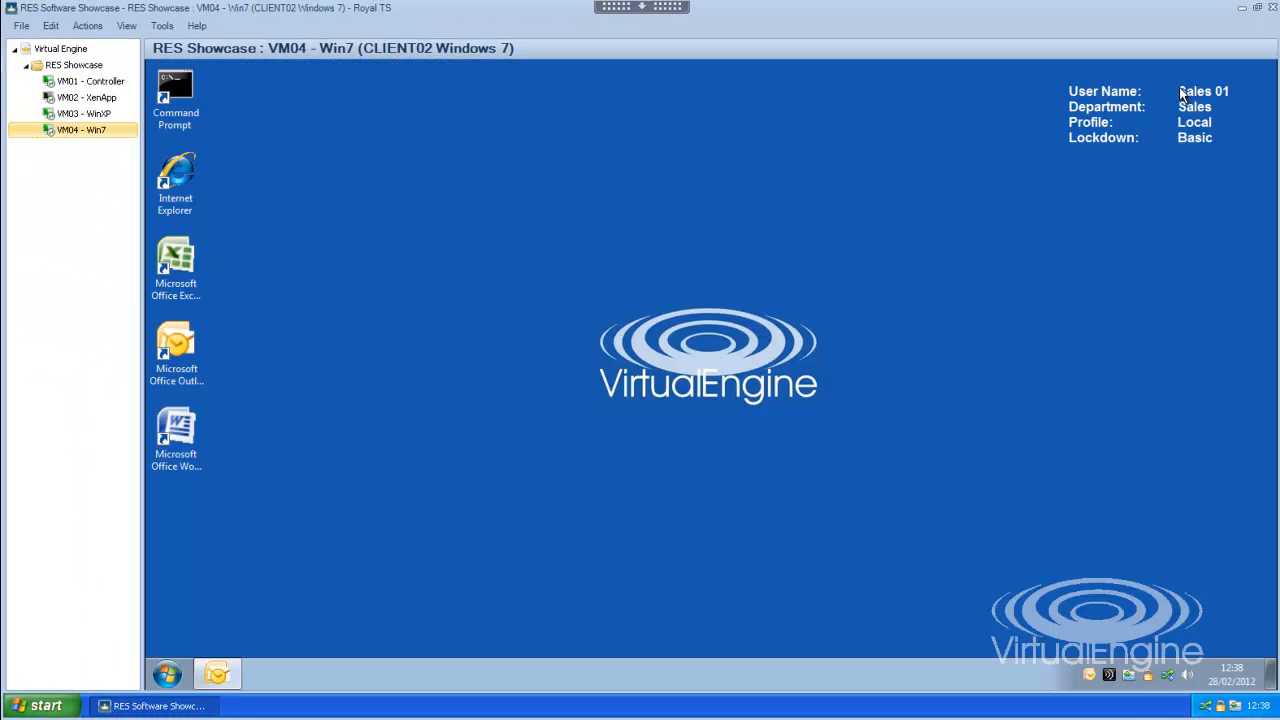
{"action": "left_click", "coordinate": [217, 673]}
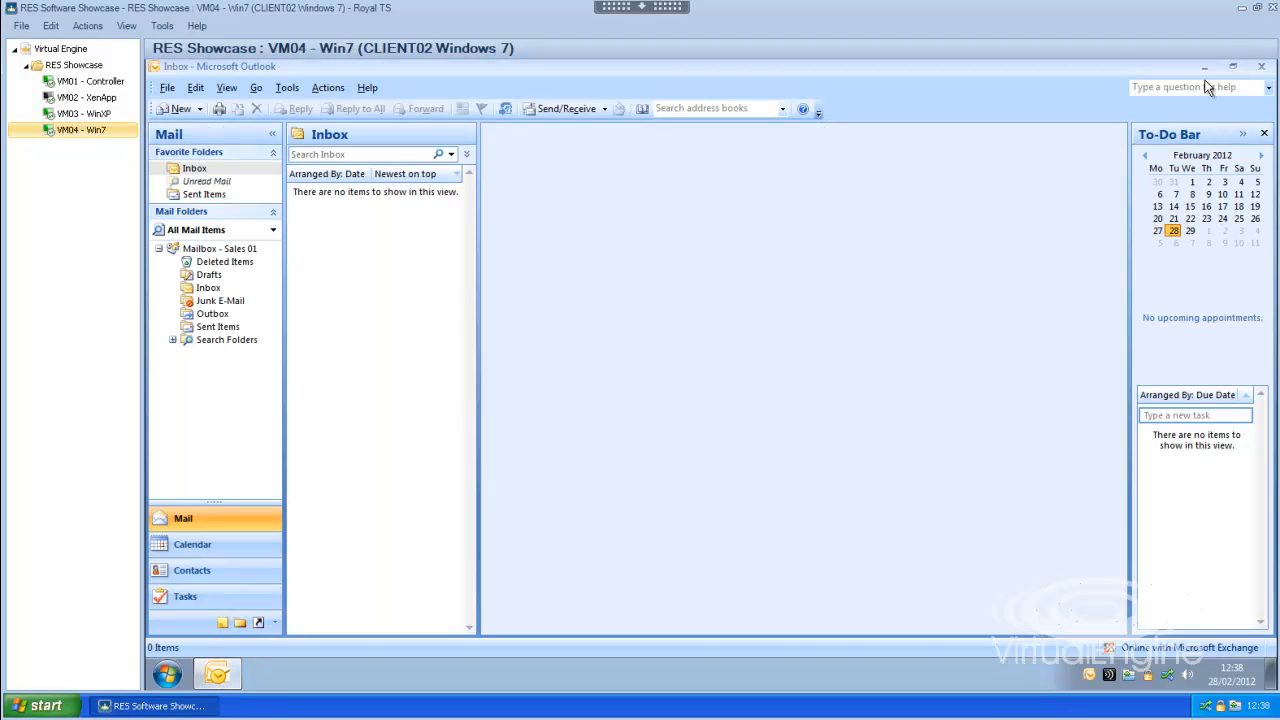
{"action": "left_click", "coordinate": [176, 109]}
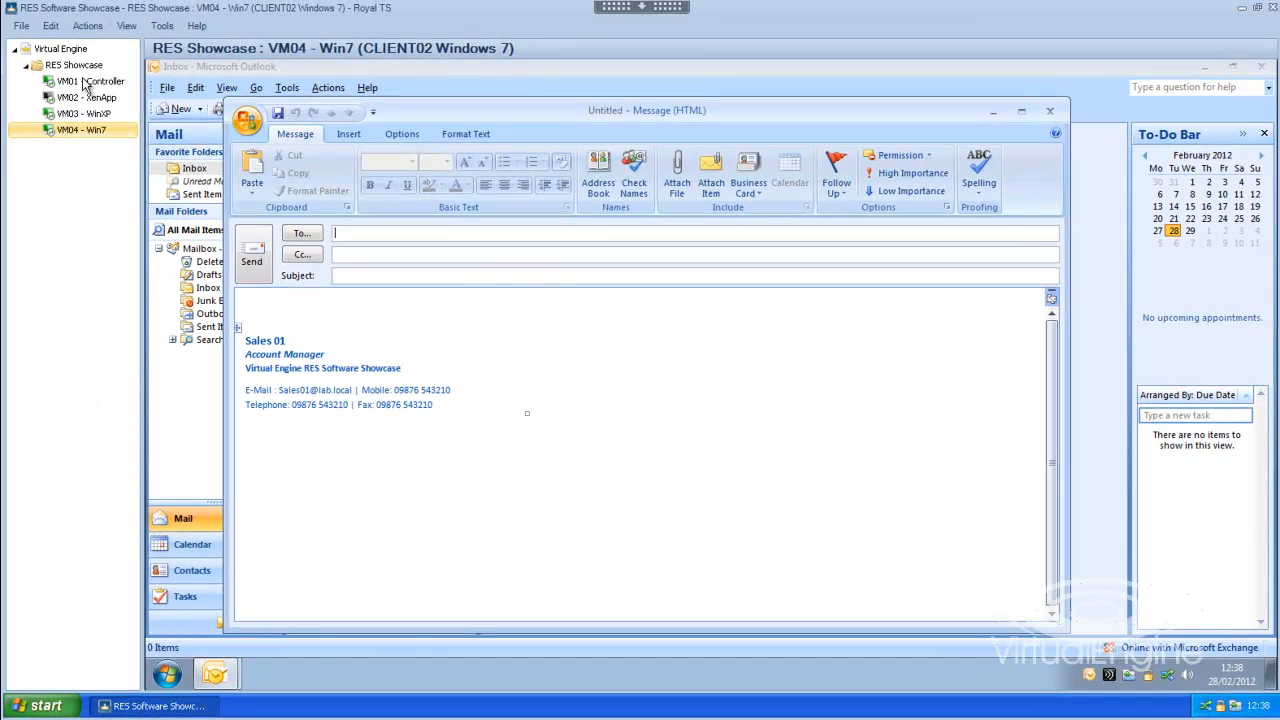
- On the controller, check the sales user's telephone, mobile and fax numbers in Active Directory Users and Computers
{"action": "left_click", "coordinate": [85, 82]}
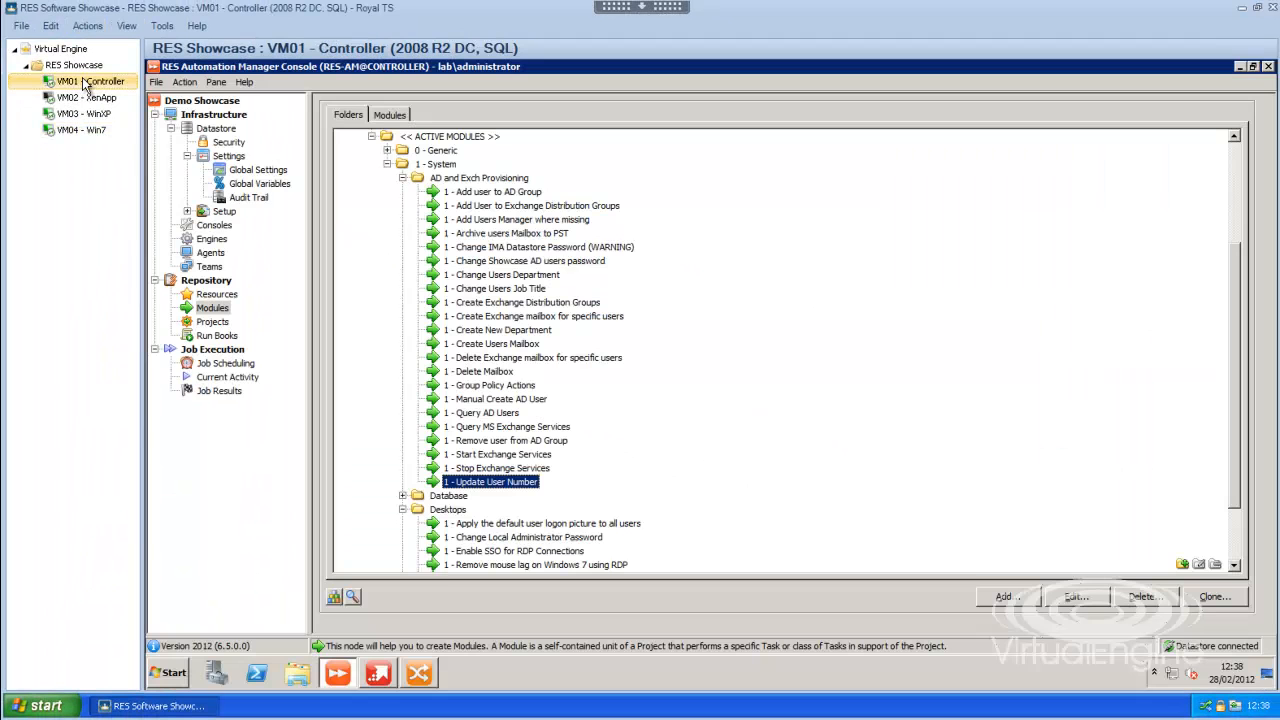
{"action": "left_click", "coordinate": [172, 674]}
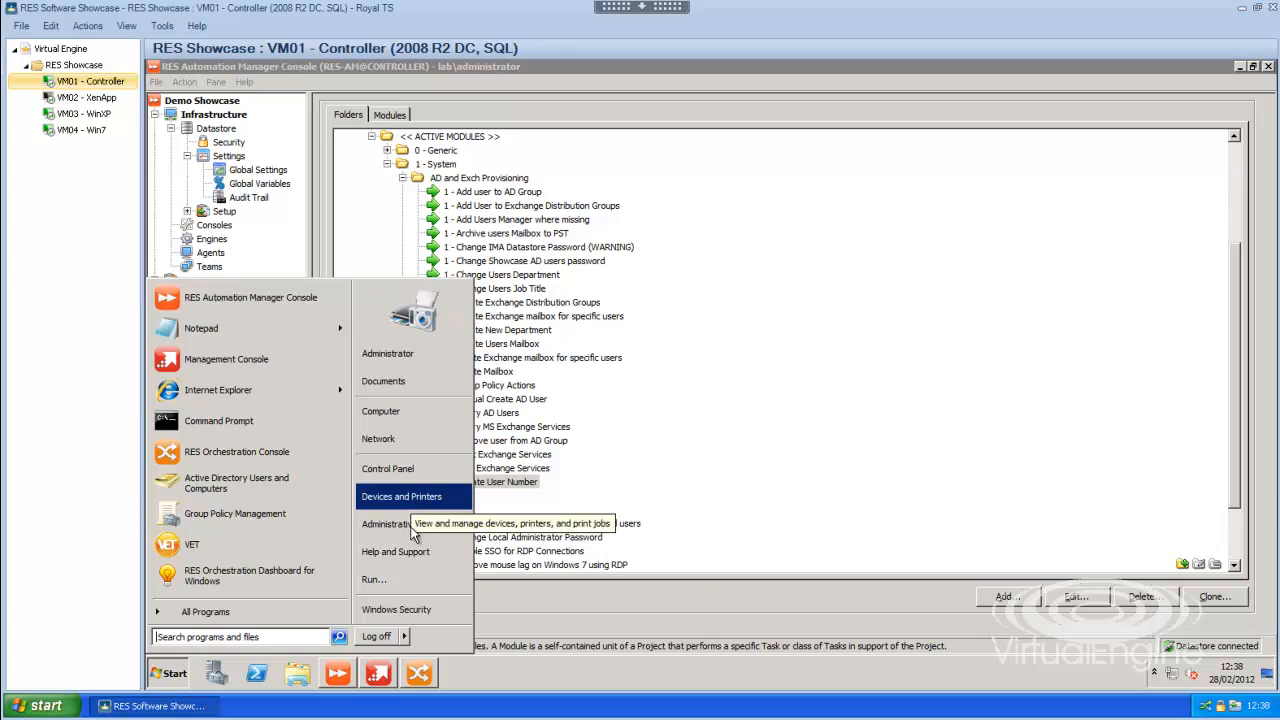
{"action": "mouse_move", "coordinate": [414, 530]}
{"action": "left_click", "coordinate": [565, 270]}
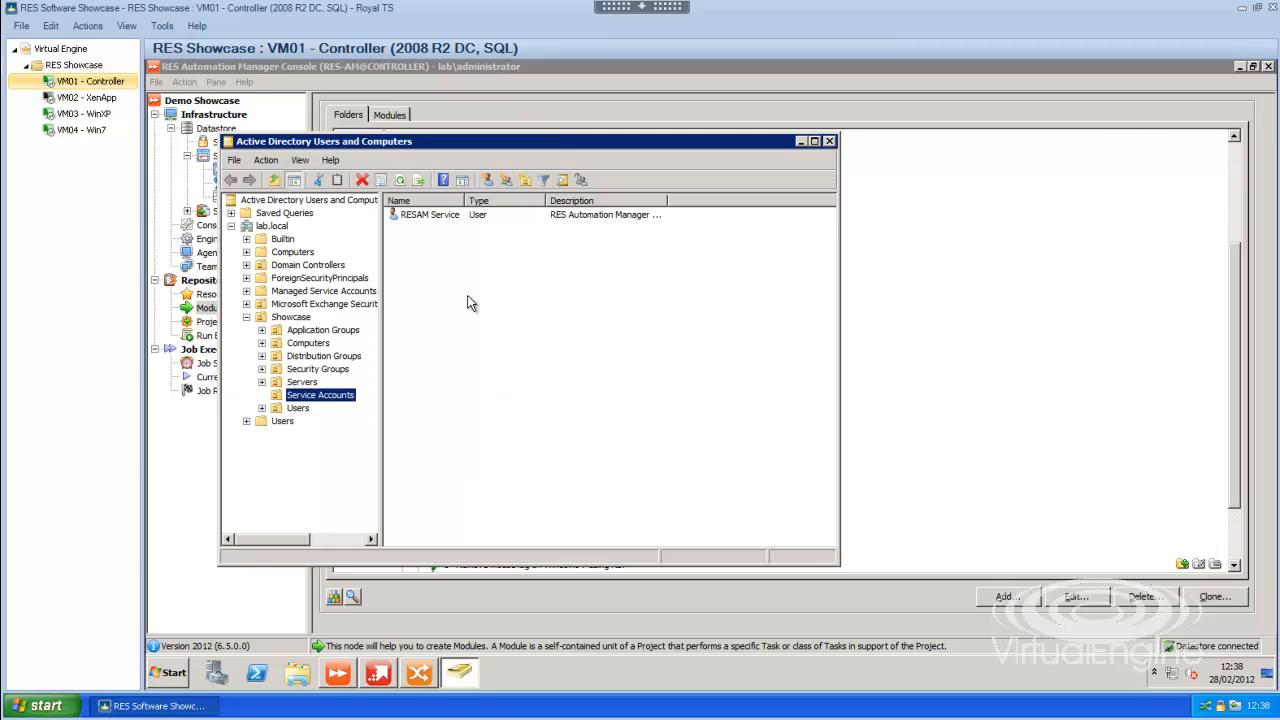
{"action": "left_click", "coordinate": [301, 410]}
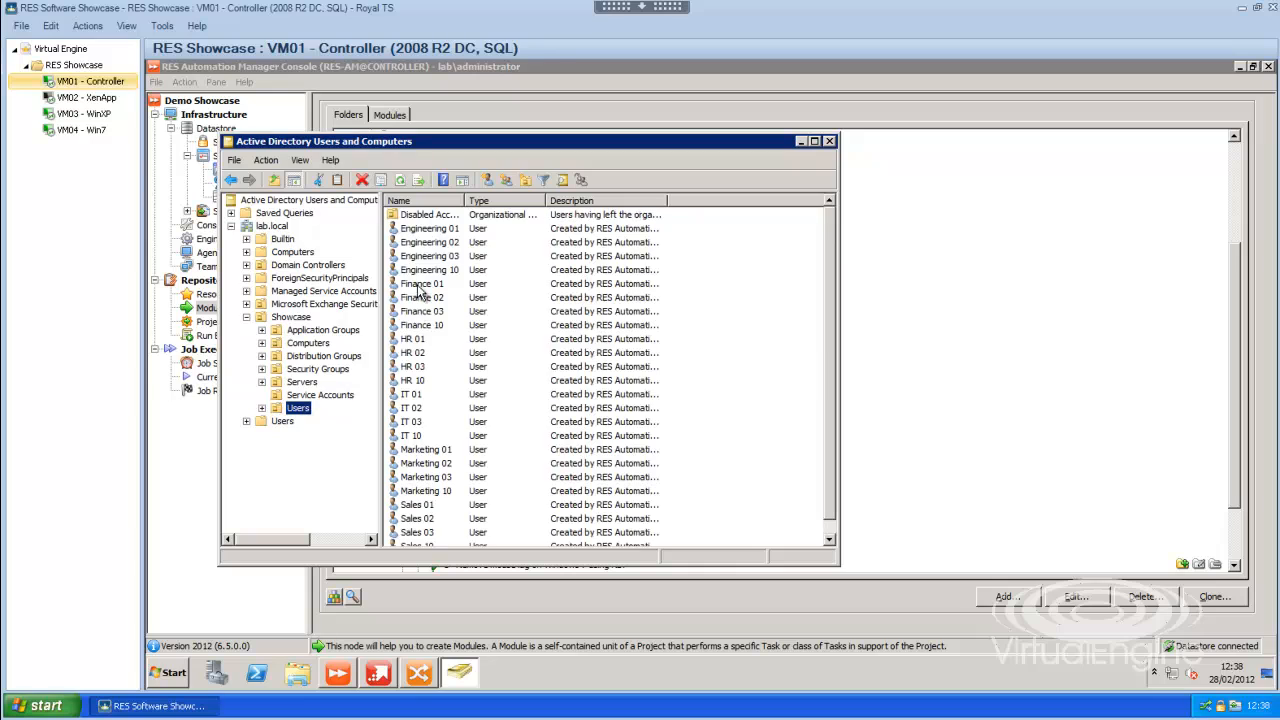
{"action": "left_click", "coordinate": [428, 412]}
{"action": "double_click", "coordinate": [425, 505]}
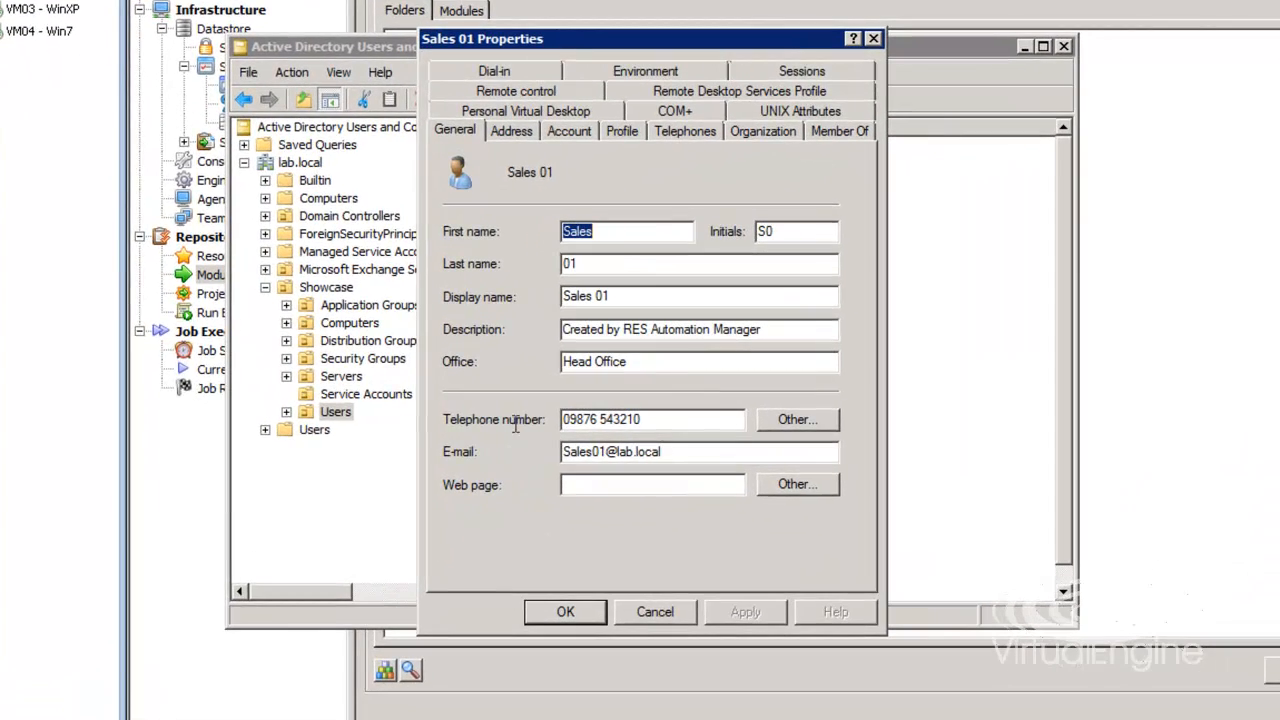
{"action": "left_click", "coordinate": [623, 420]}
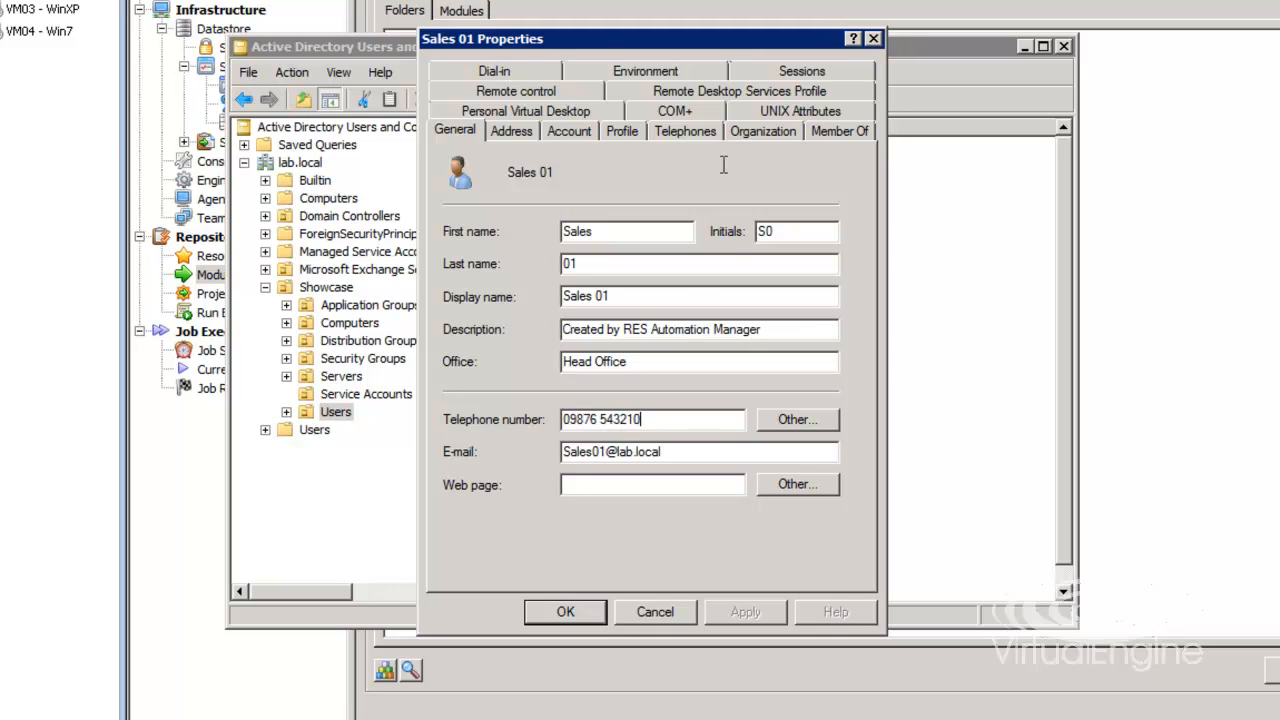
{"action": "left_click", "coordinate": [680, 131]}
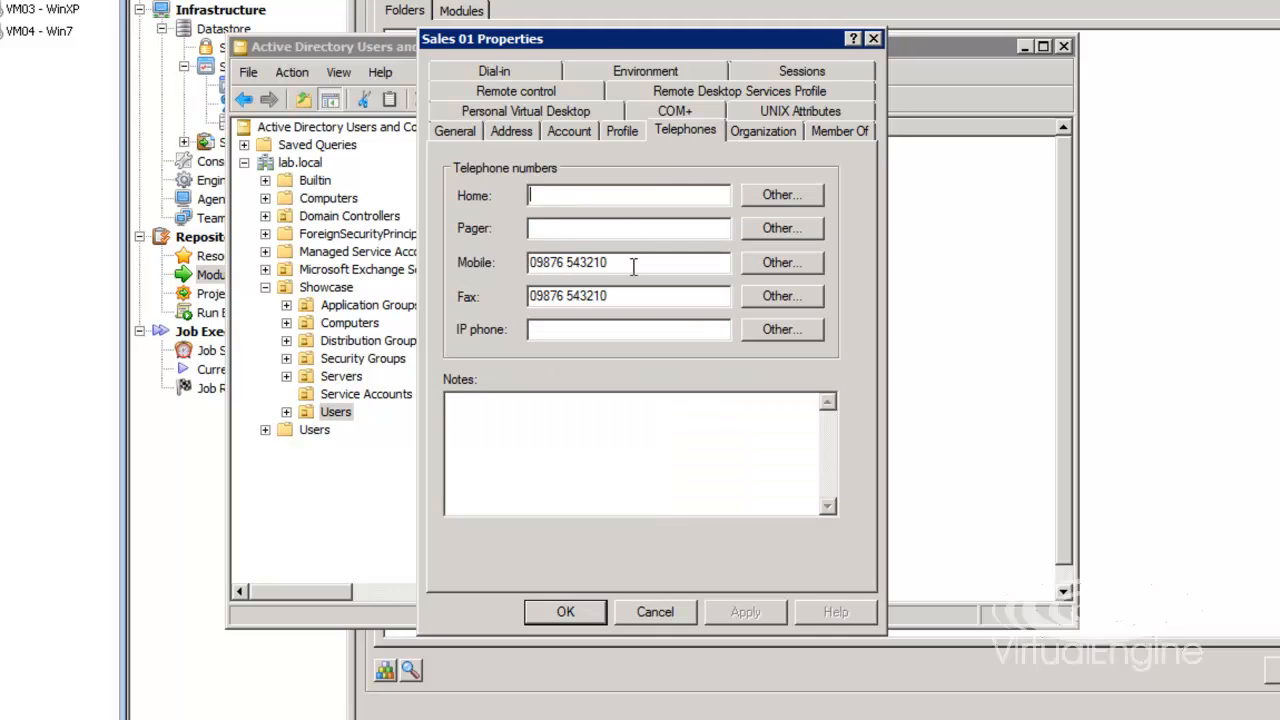
{"action": "left_click", "coordinate": [663, 612]}
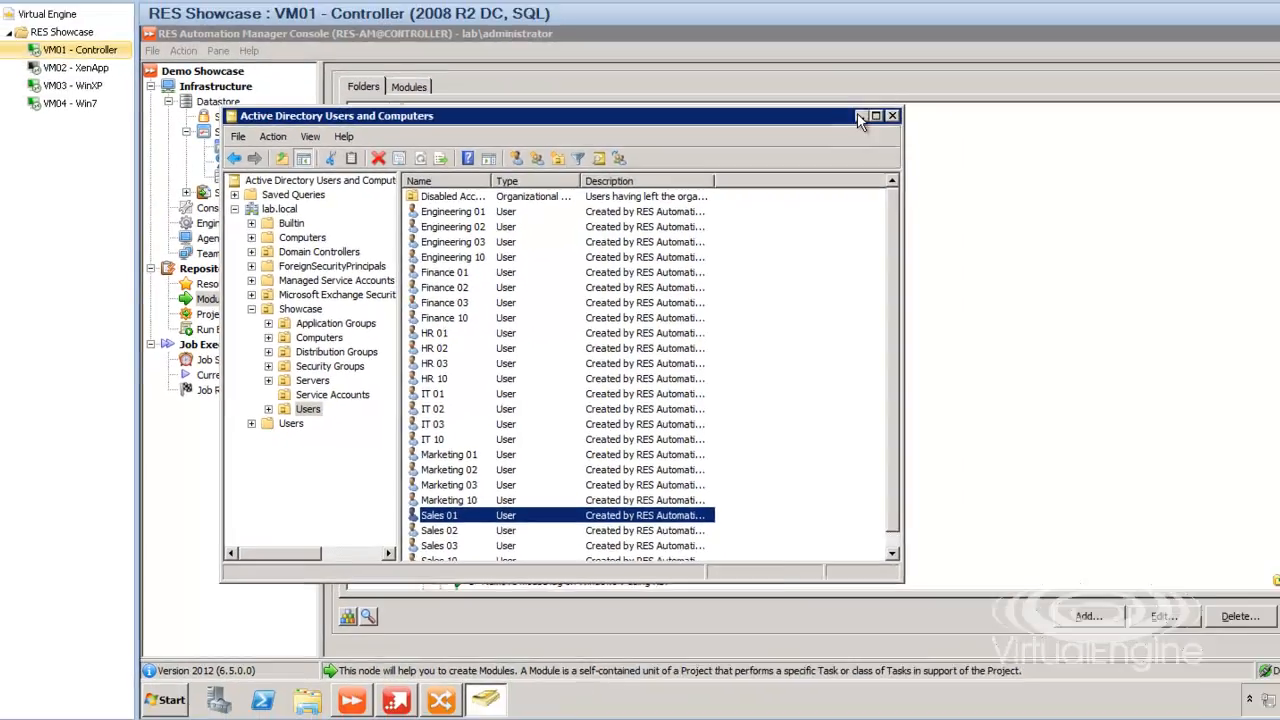
- Back on the Win7 client, discard the new message, minimise Outlook and bring up the Orchestration Client
{"action": "left_click", "coordinate": [1025, 47]}
{"action": "left_click", "coordinate": [90, 131]}
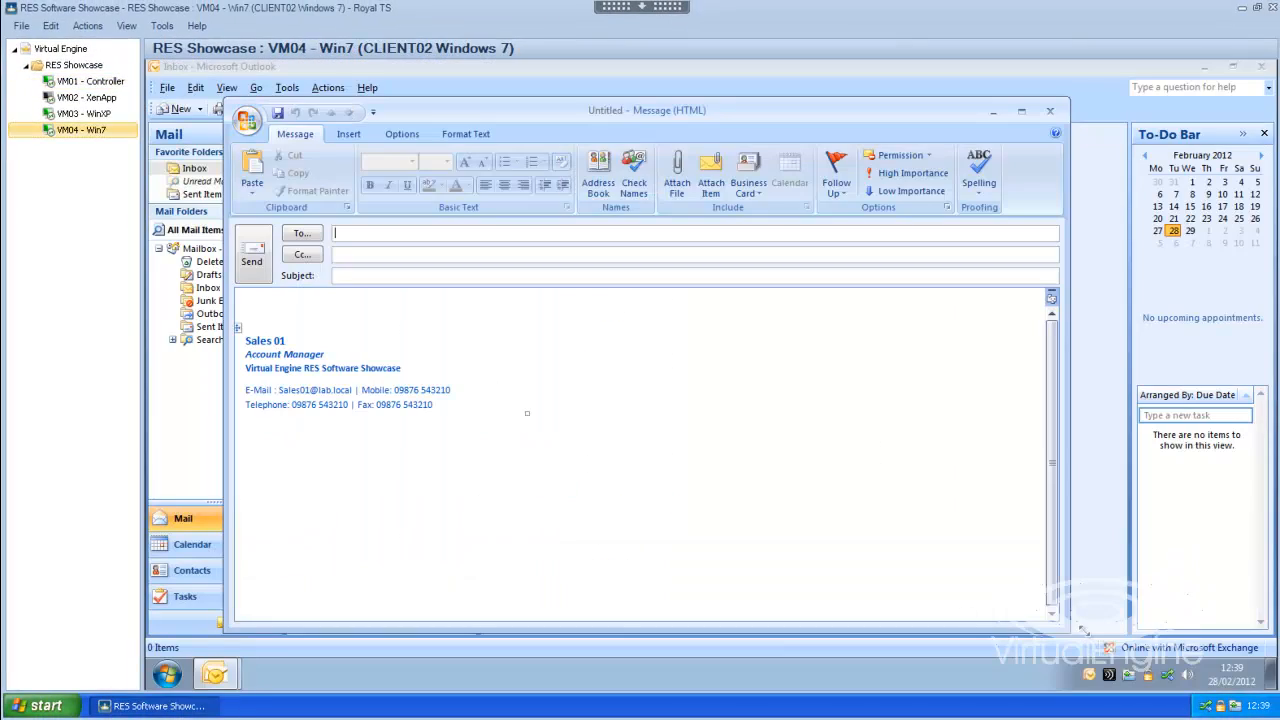
{"action": "left_click", "coordinate": [1048, 112]}
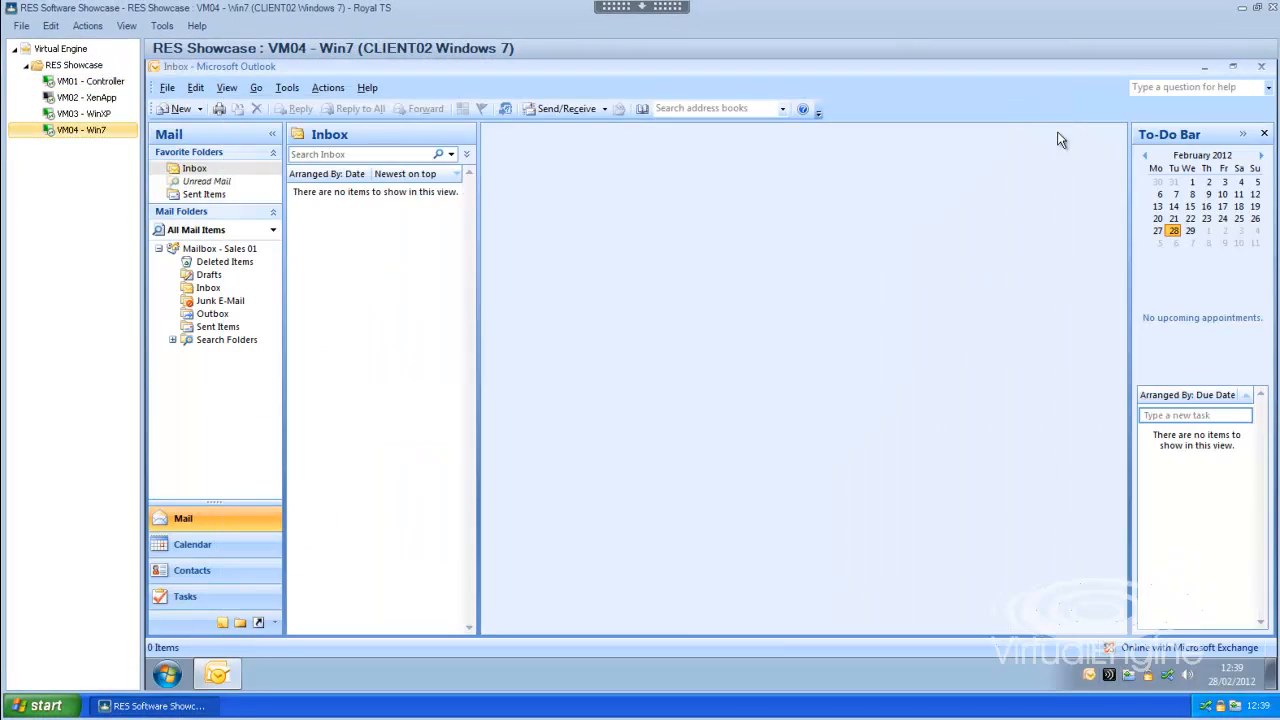
{"action": "left_click", "coordinate": [1205, 67]}
{"action": "left_click", "coordinate": [1165, 679]}
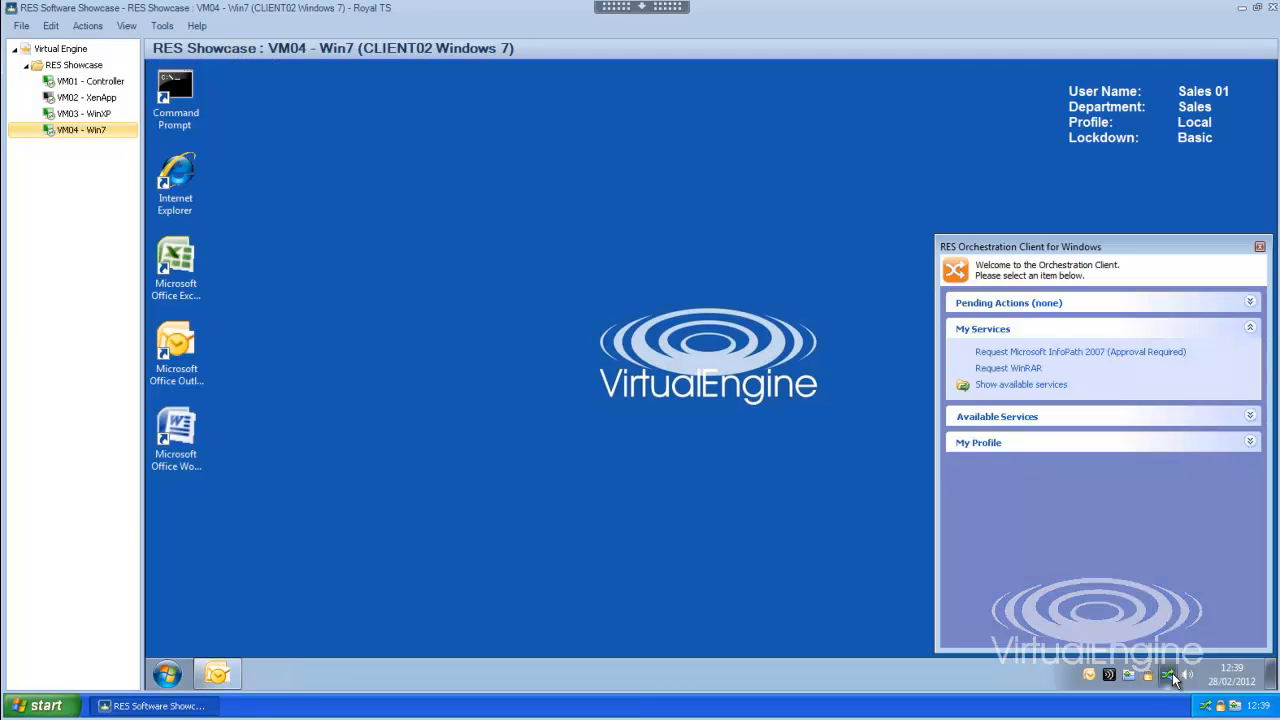
- Request the Update Fax, Mobile or Telephone Number service and open its Please Choose a Number to Update action
{"action": "left_click", "coordinate": [993, 391]}
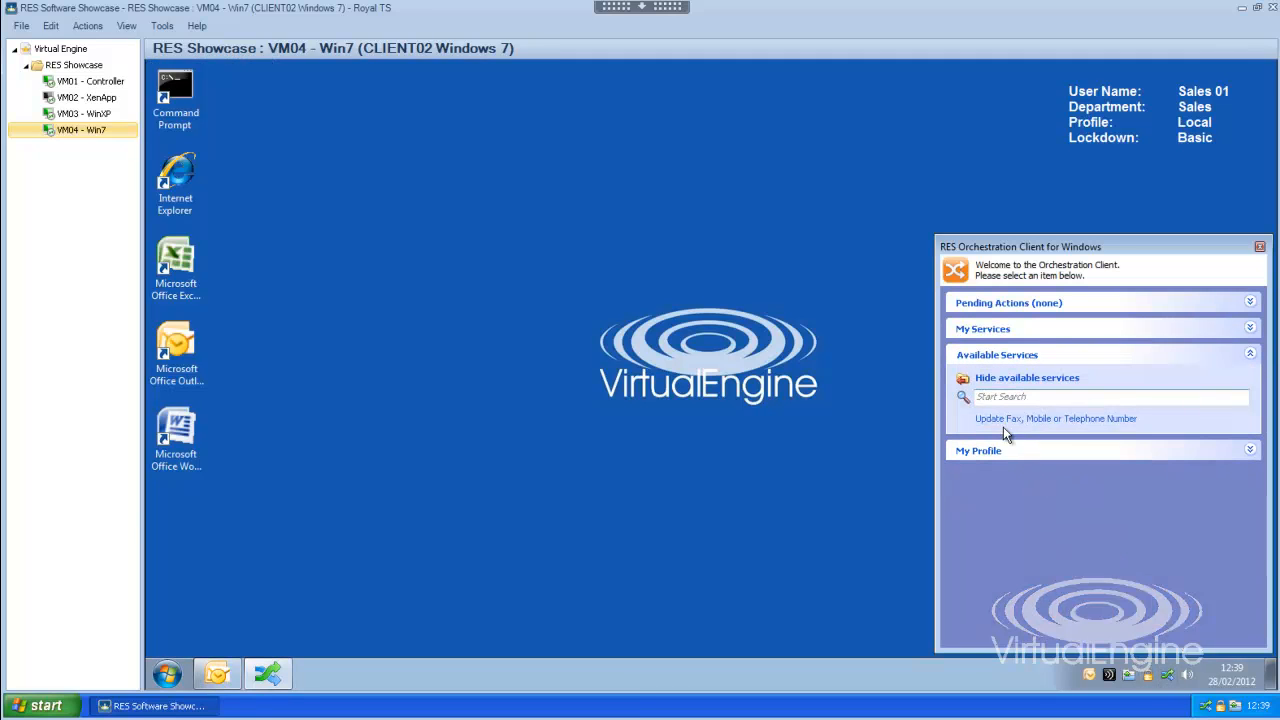
{"action": "left_click", "coordinate": [1120, 429]}
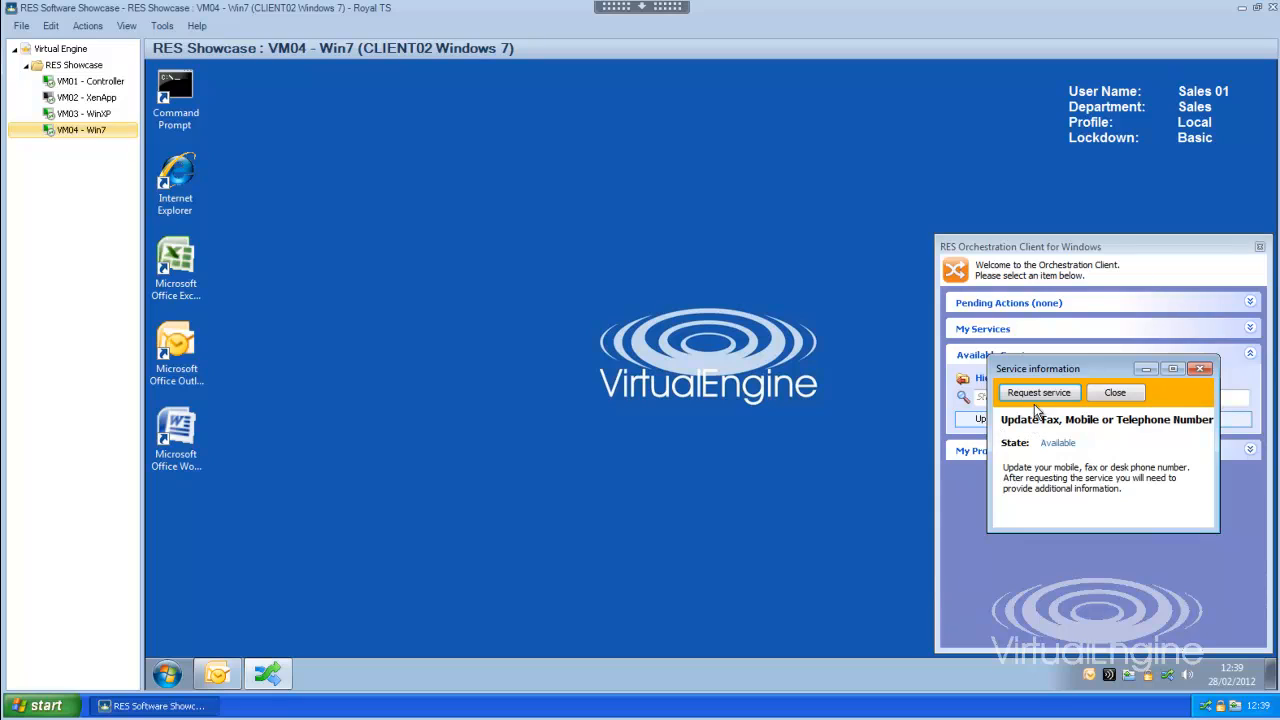
{"action": "left_click", "coordinate": [1039, 394]}
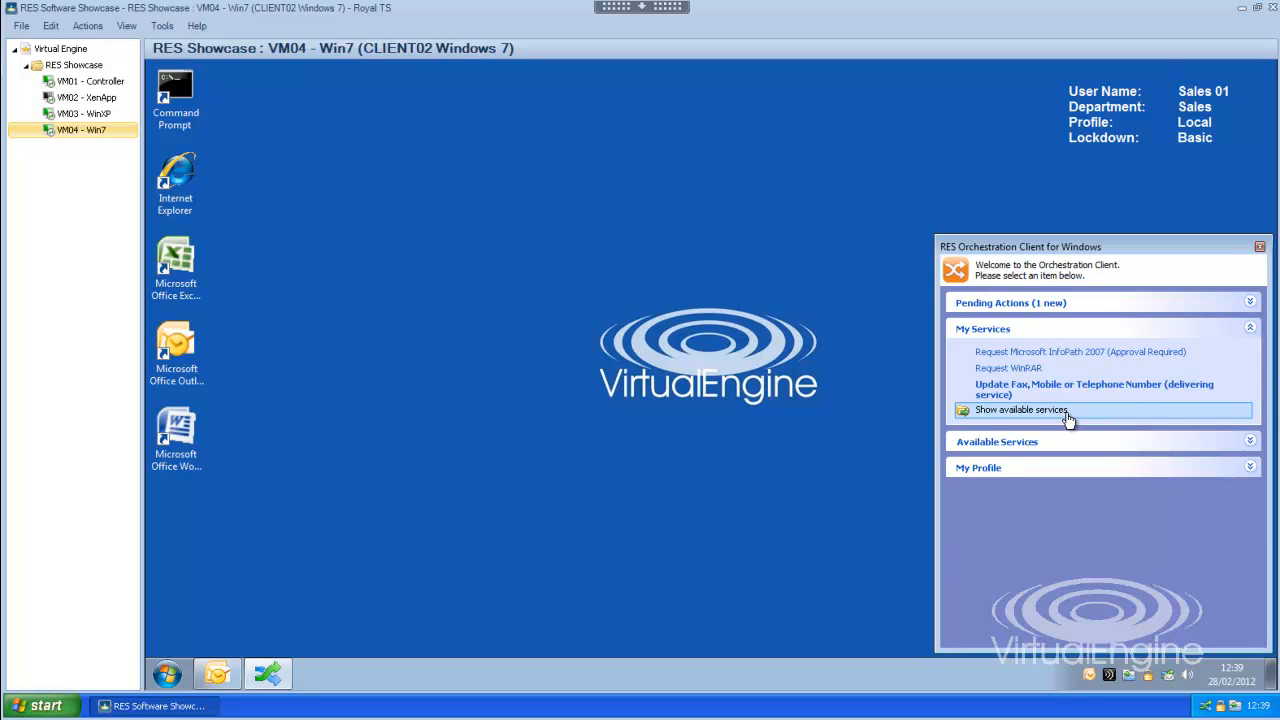
{"action": "left_click", "coordinate": [1038, 305]}
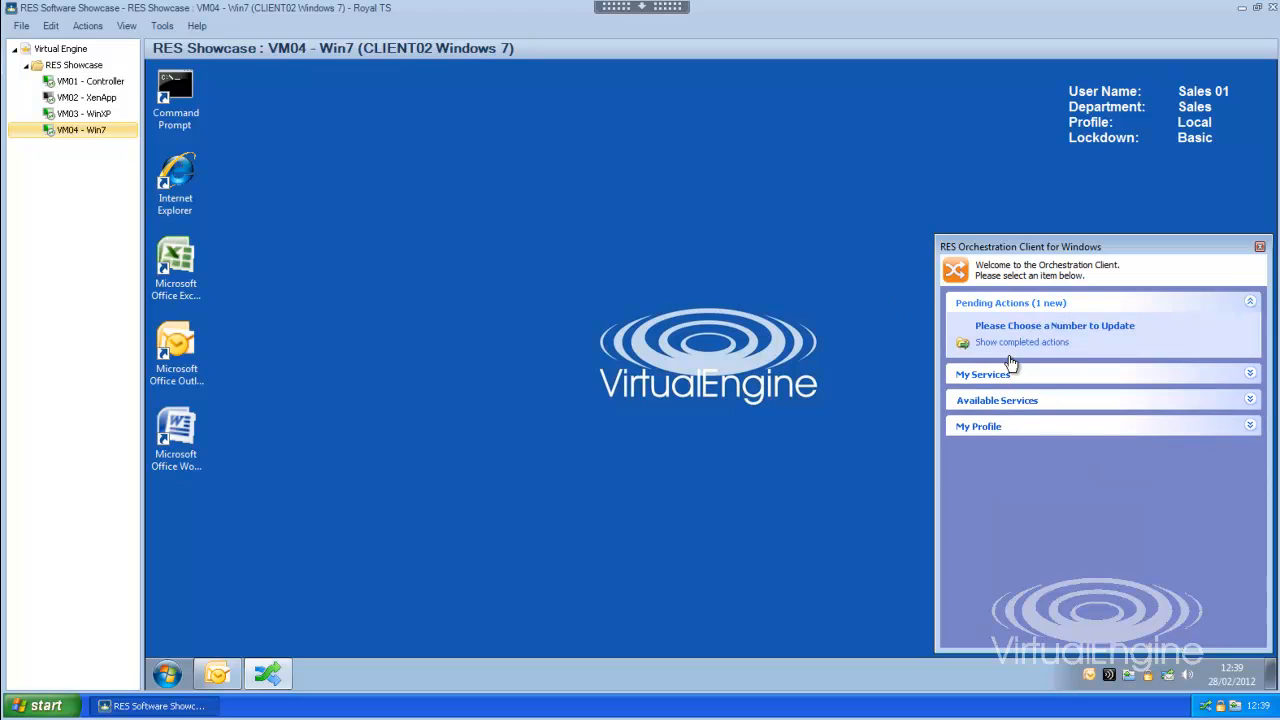
{"action": "left_click", "coordinate": [1020, 328]}
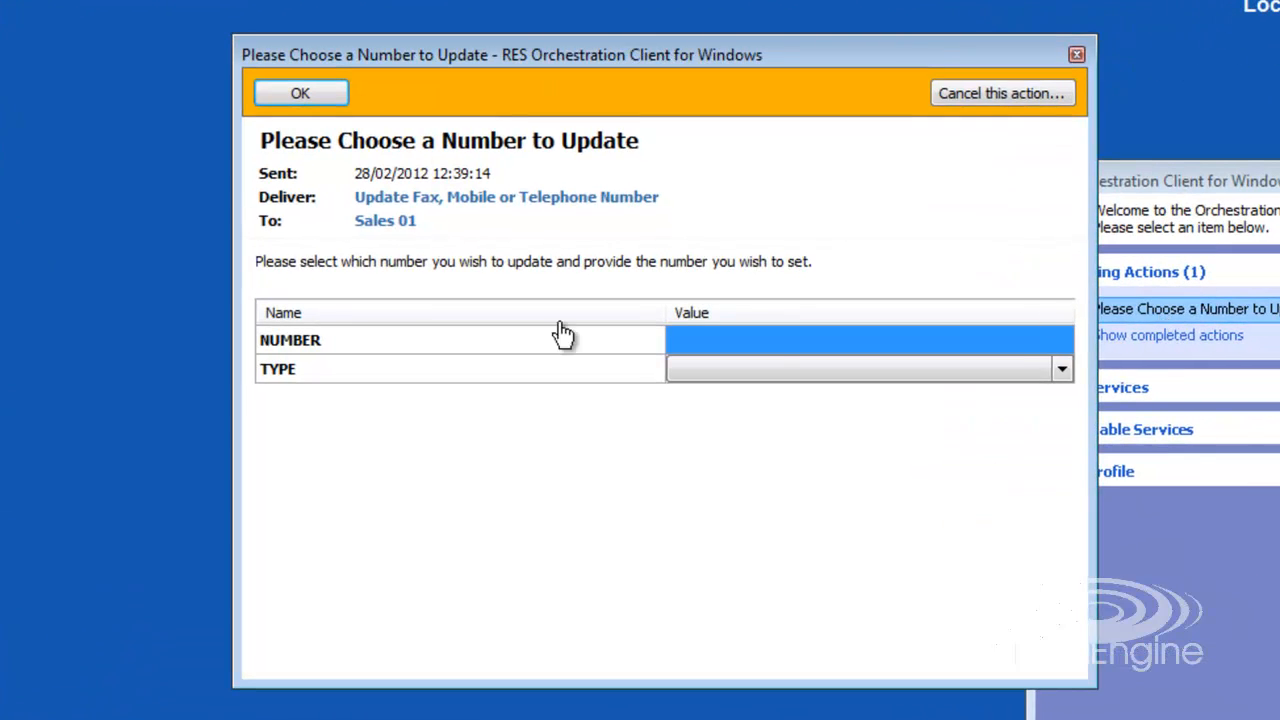
{"action": "left_click", "coordinate": [769, 340]}
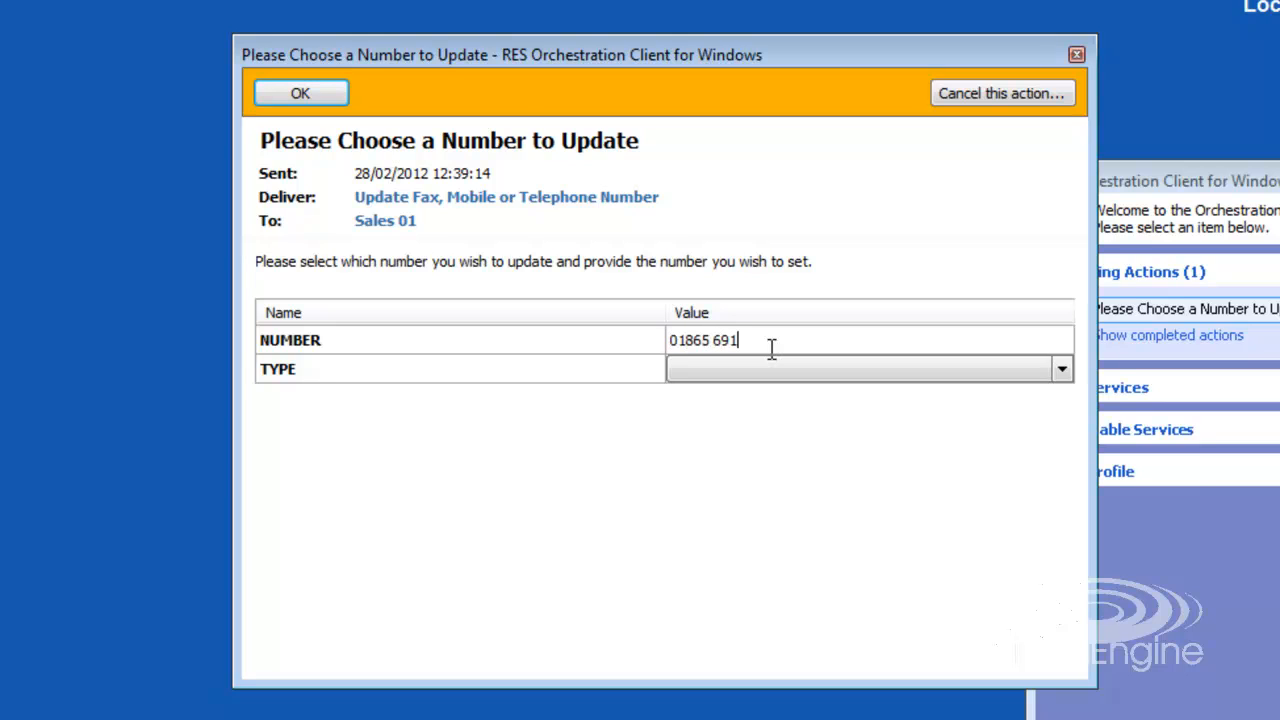
{"action": "left_click", "coordinate": [890, 378]}
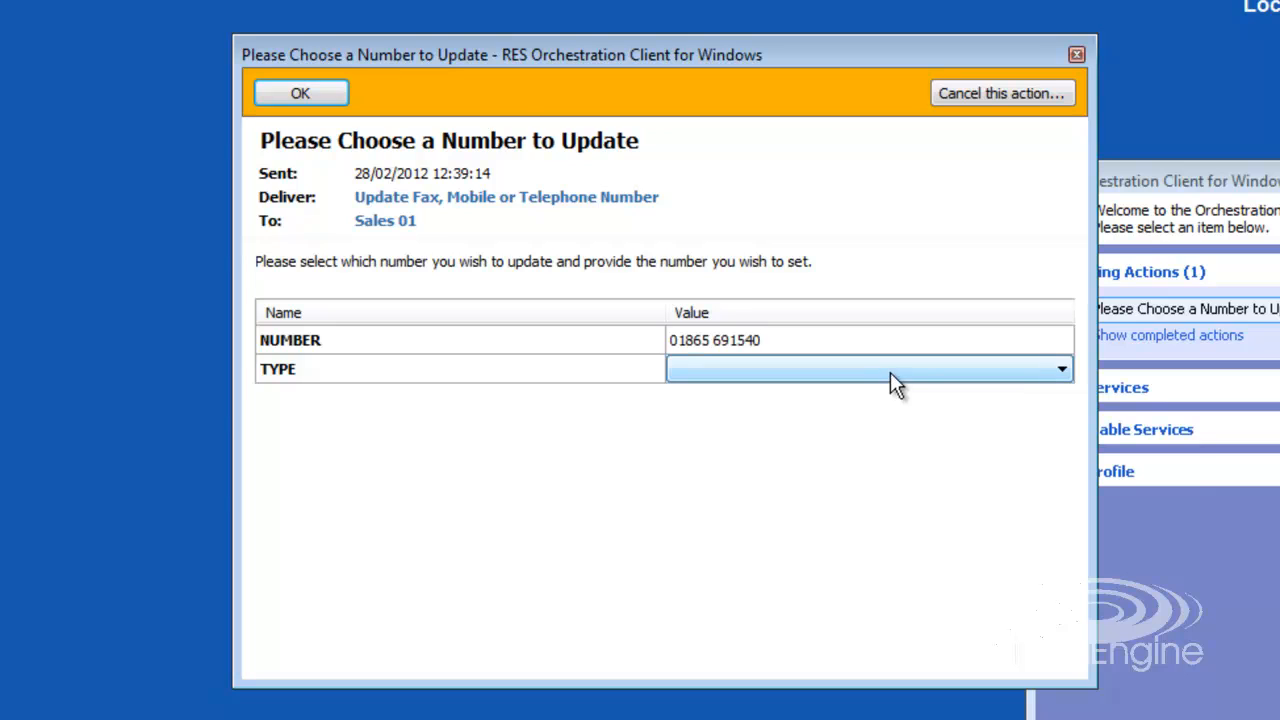
{"action": "left_click", "coordinate": [1062, 373]}
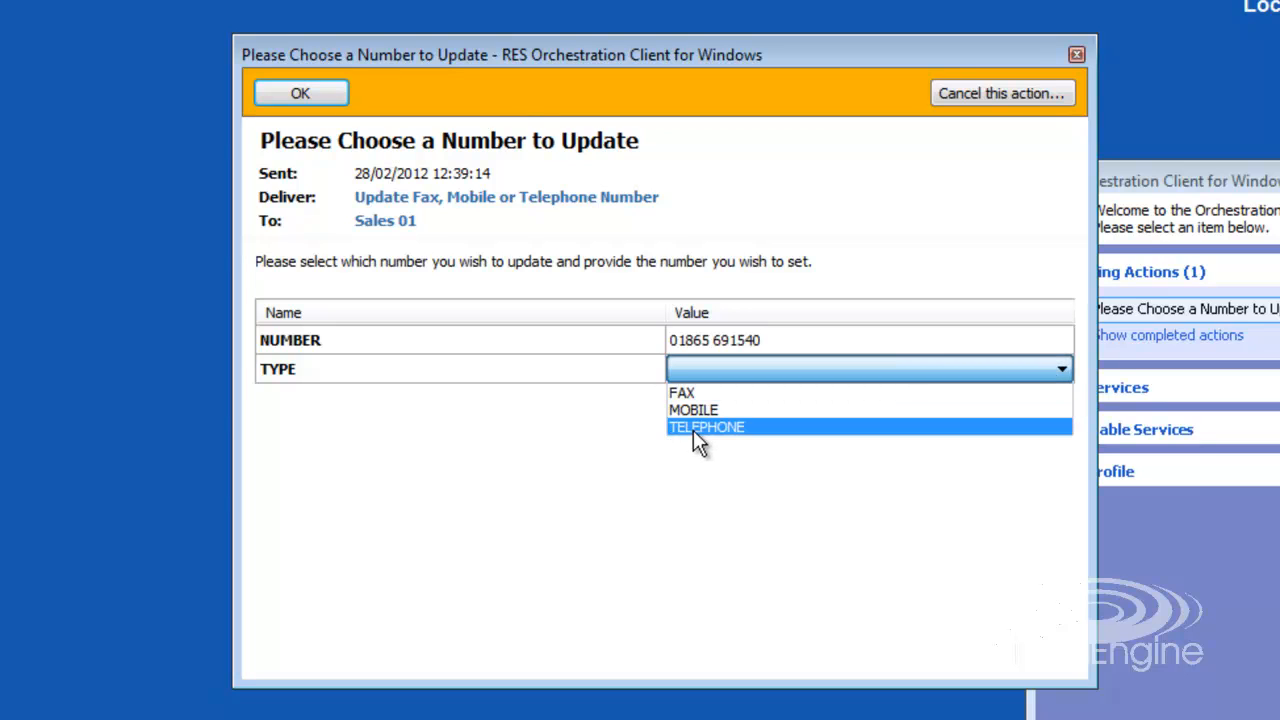
{"action": "left_click", "coordinate": [694, 430]}
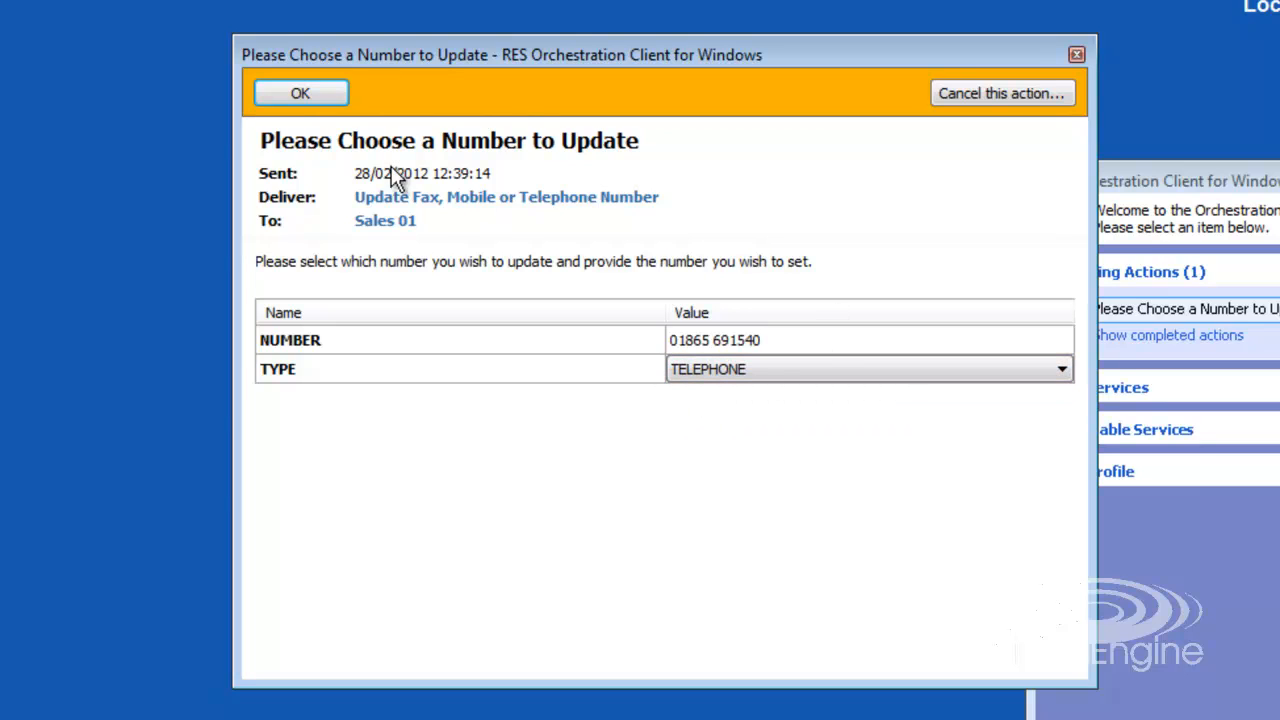
{"action": "left_click", "coordinate": [294, 93]}
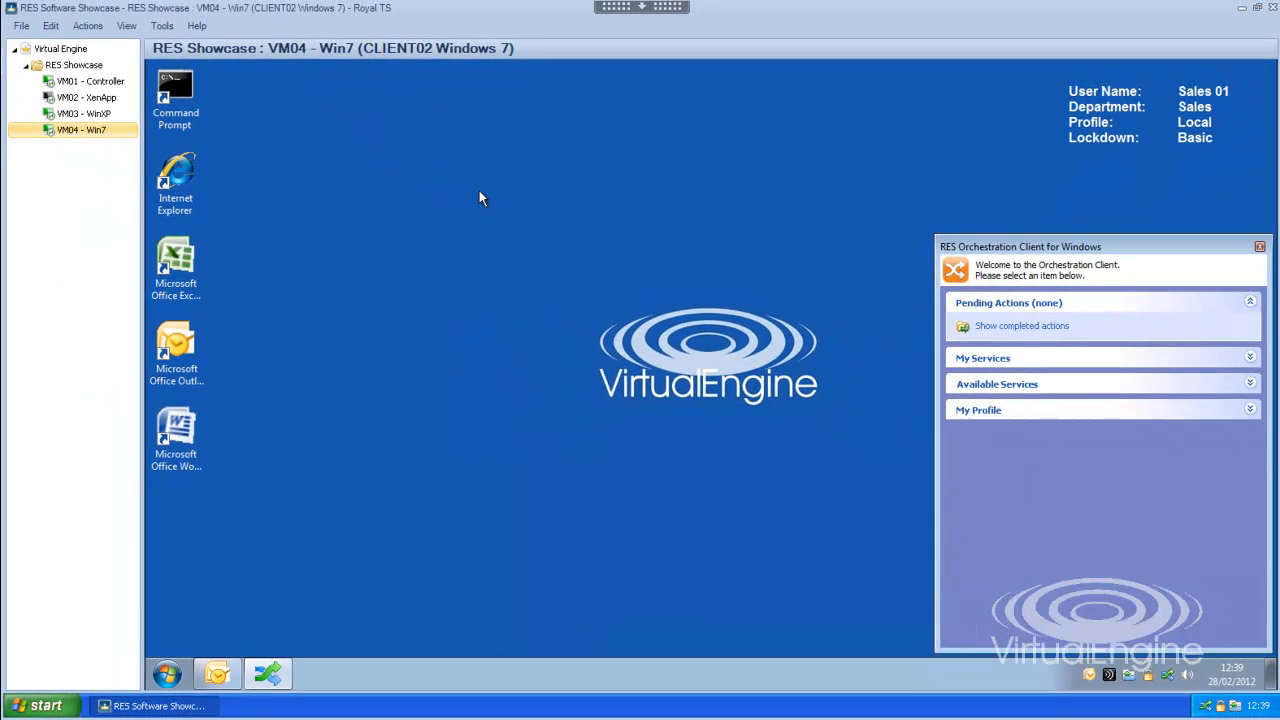
{"action": "left_click", "coordinate": [84, 84]}
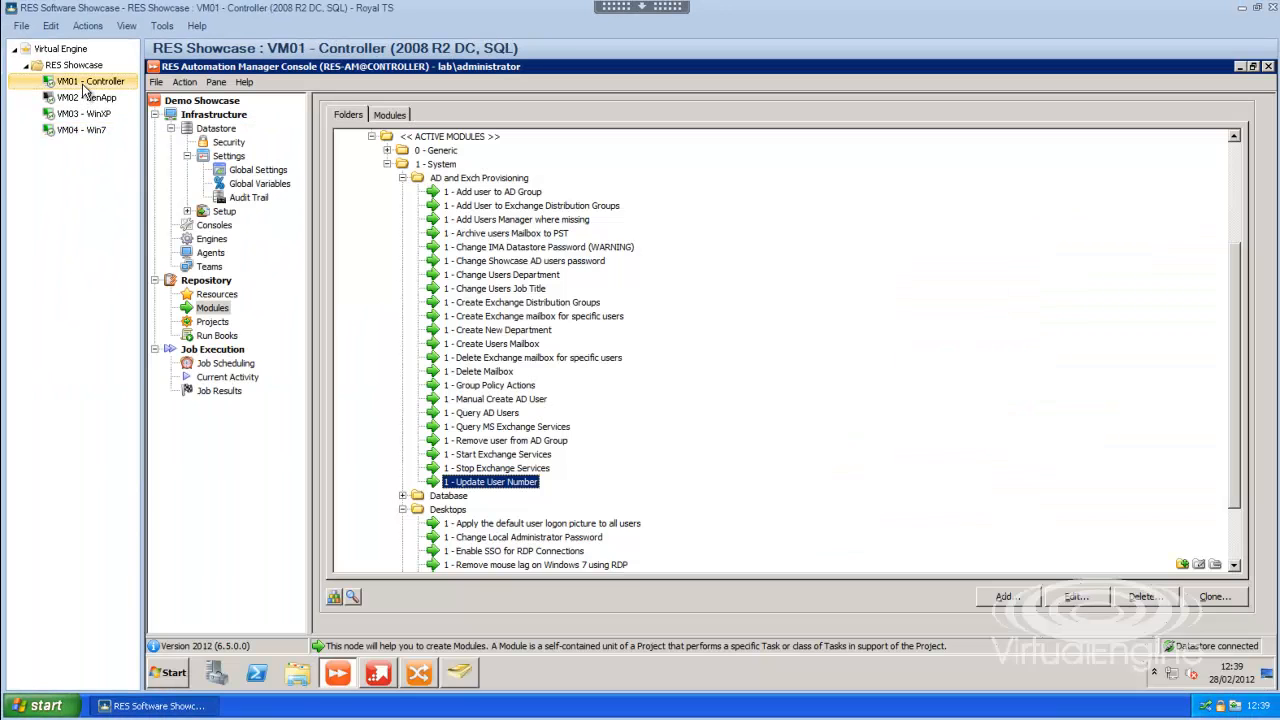
{"action": "left_click", "coordinate": [247, 378]}
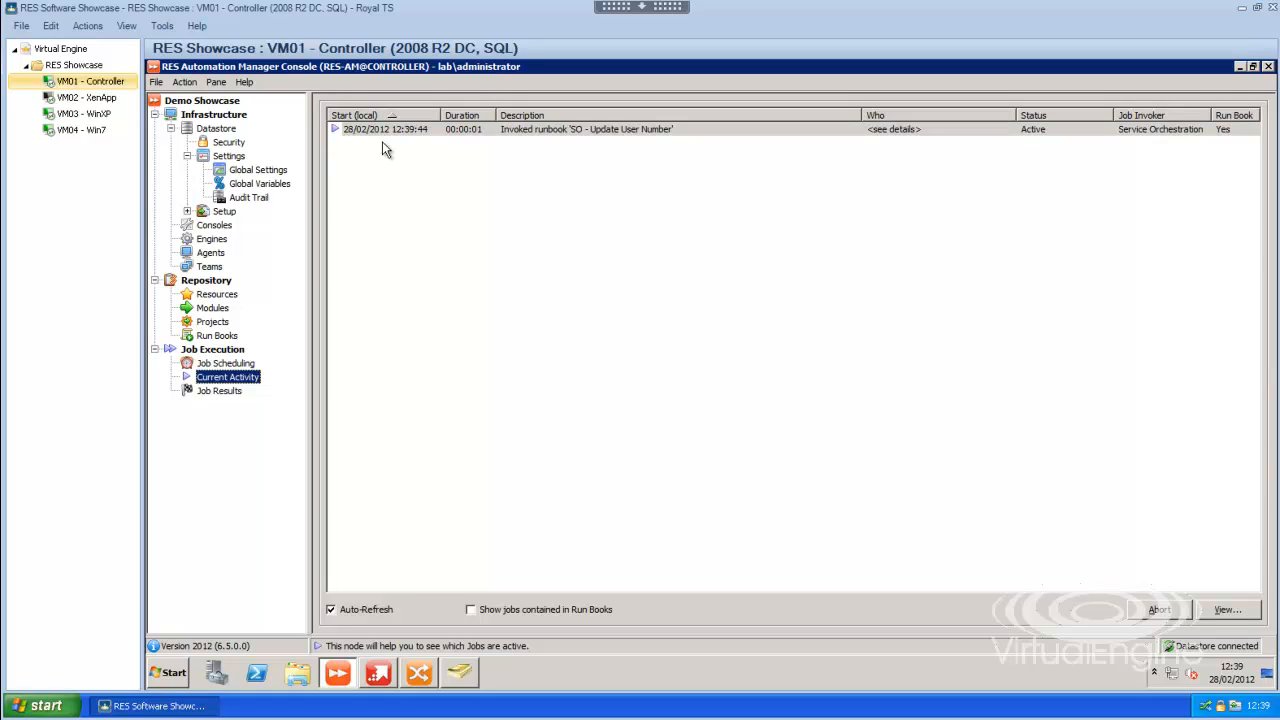
{"action": "left_click", "coordinate": [100, 130]}
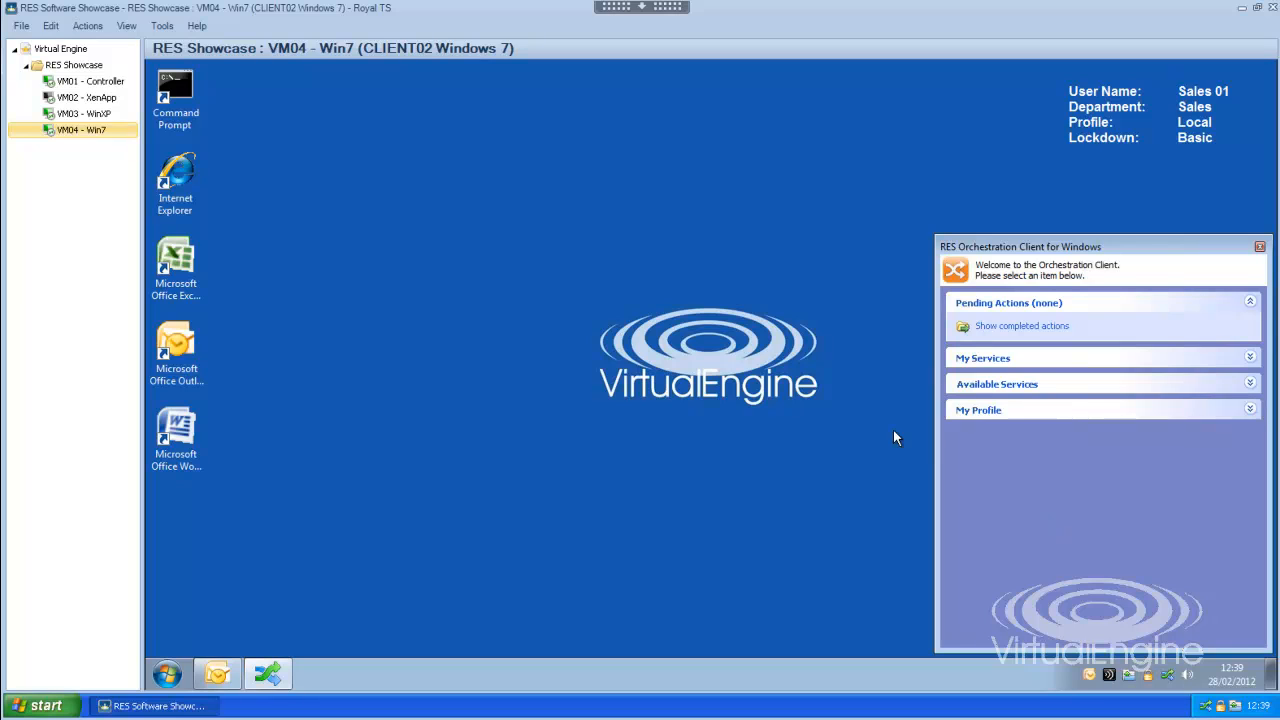
{"action": "left_click", "coordinate": [90, 81]}
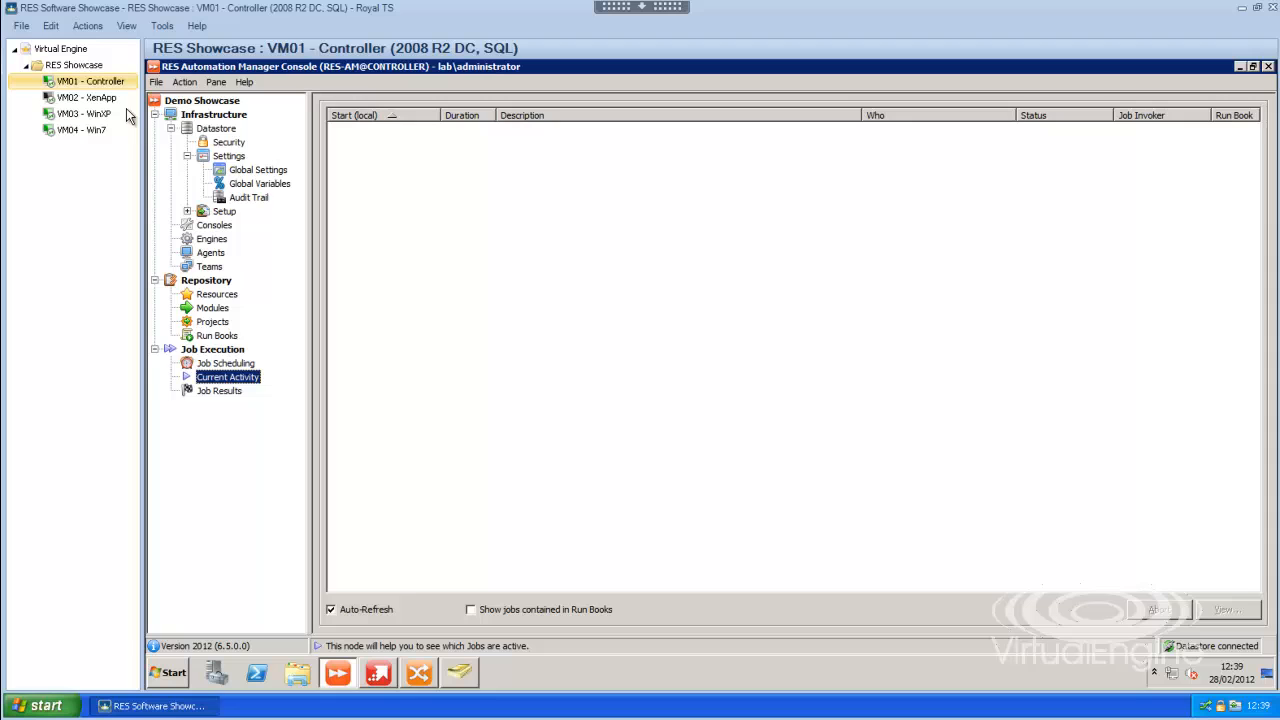
{"action": "left_click", "coordinate": [210, 392]}
{"action": "left_click", "coordinate": [224, 376]}
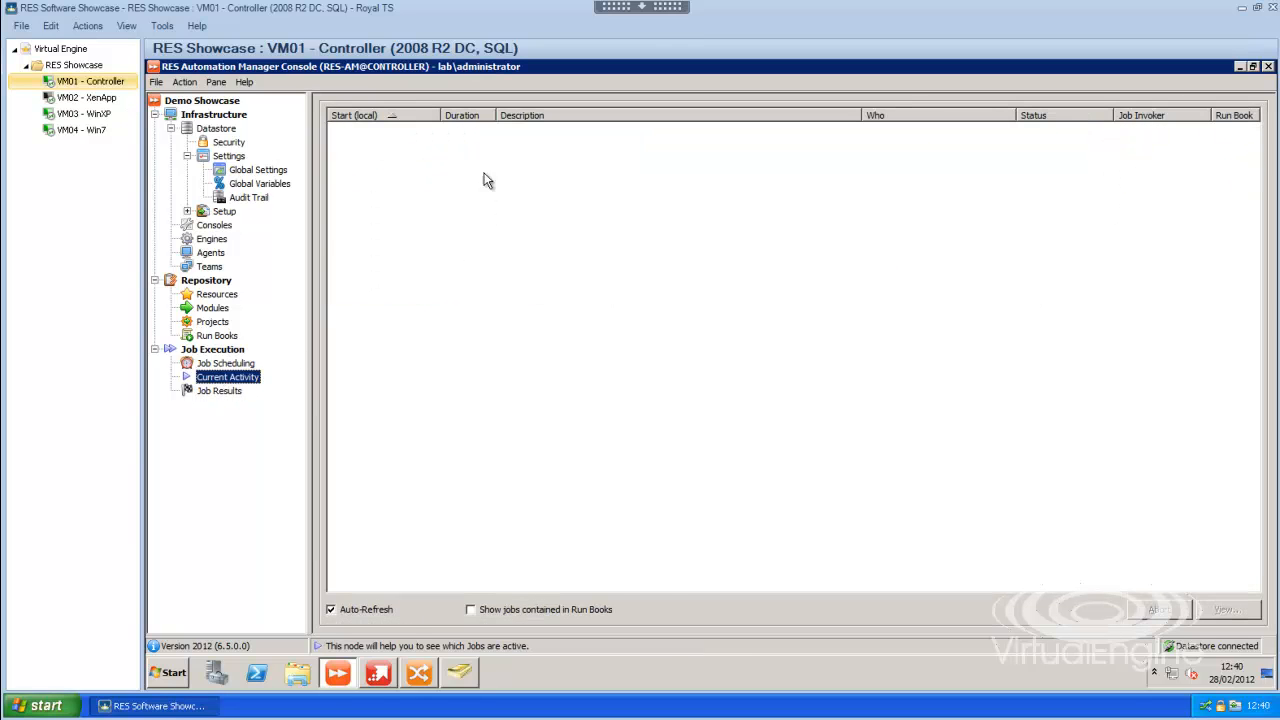
{"action": "left_click", "coordinate": [218, 391]}
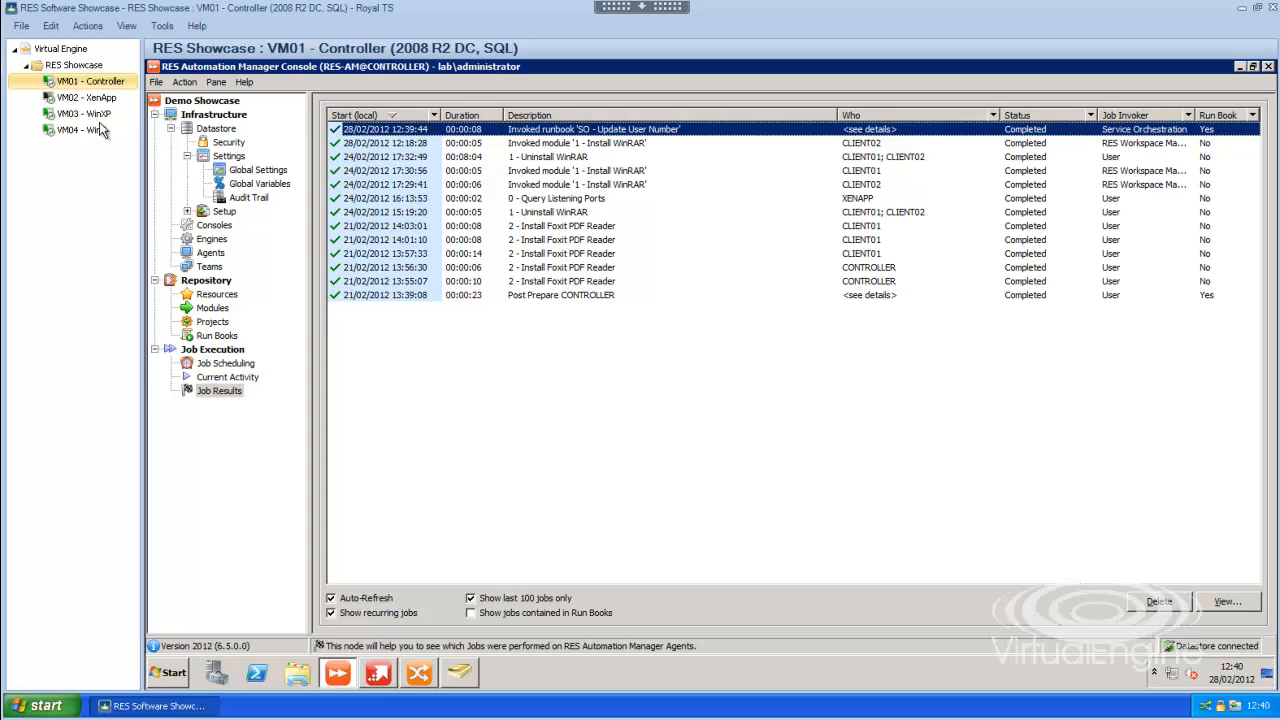
{"action": "left_click", "coordinate": [87, 131]}
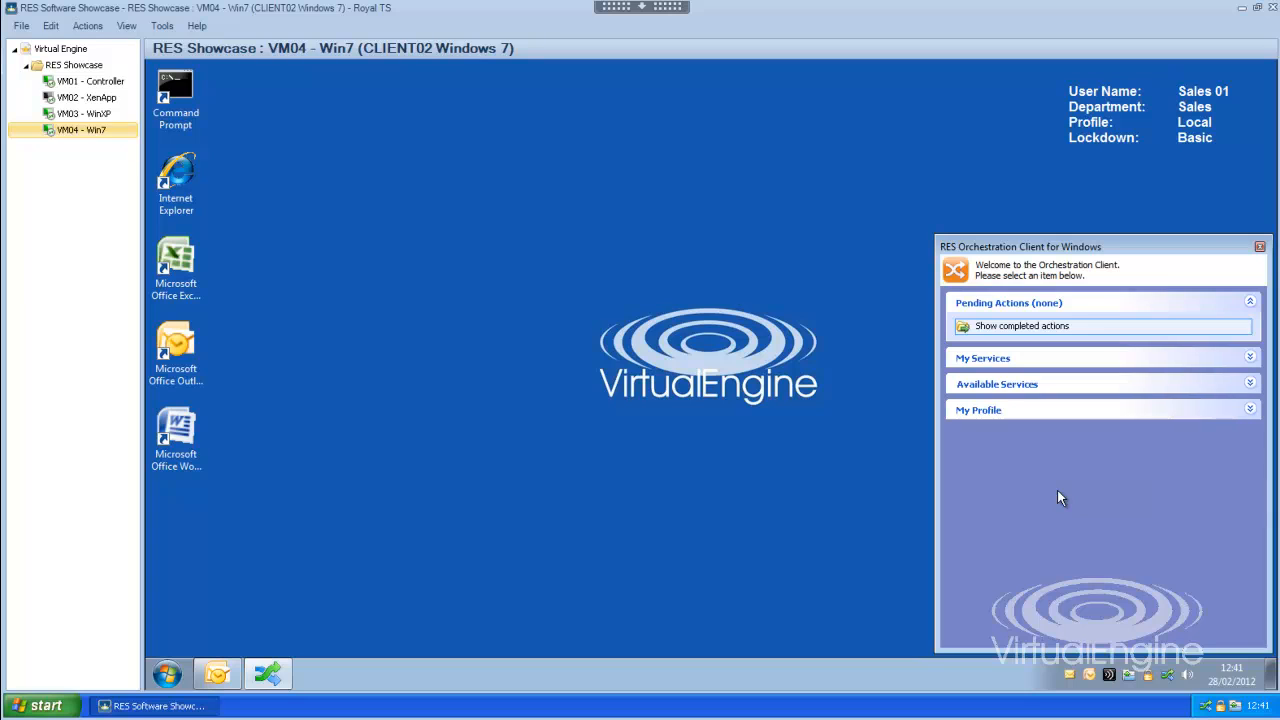
{"action": "left_click", "coordinate": [220, 675]}
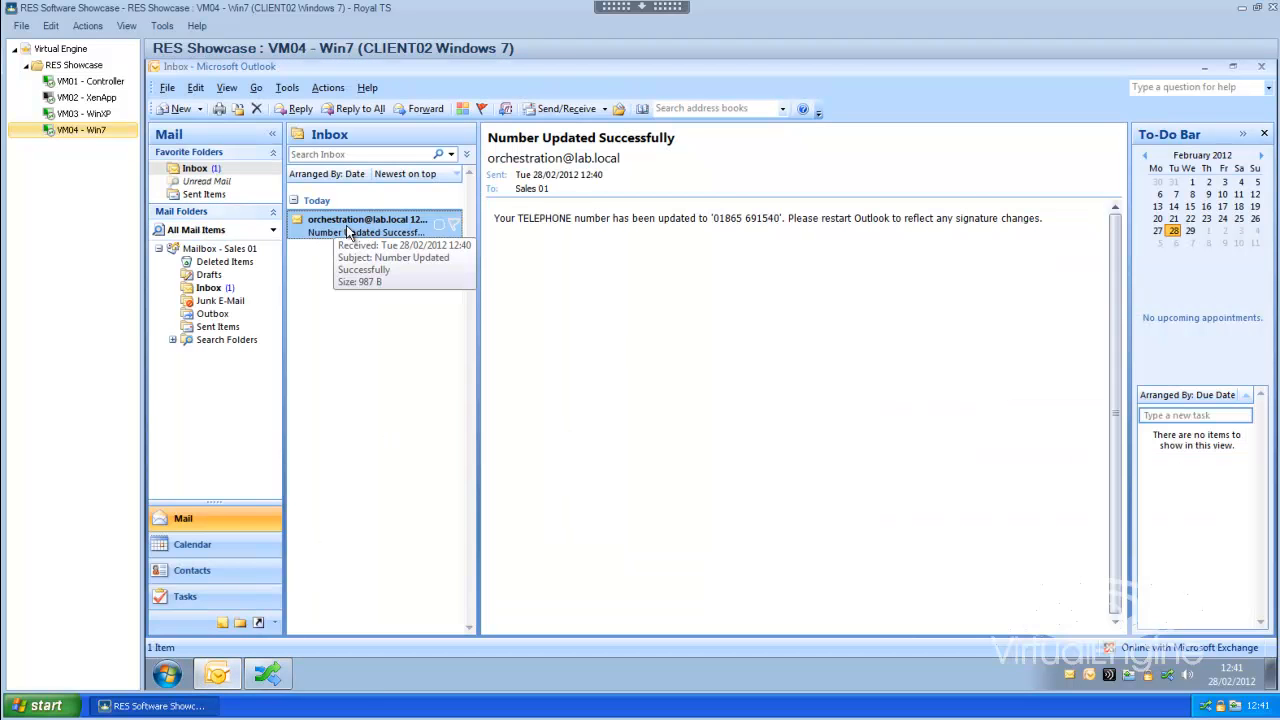
{"action": "left_click_drag", "start_coordinate": [492, 218], "coordinate": [1038, 226]}
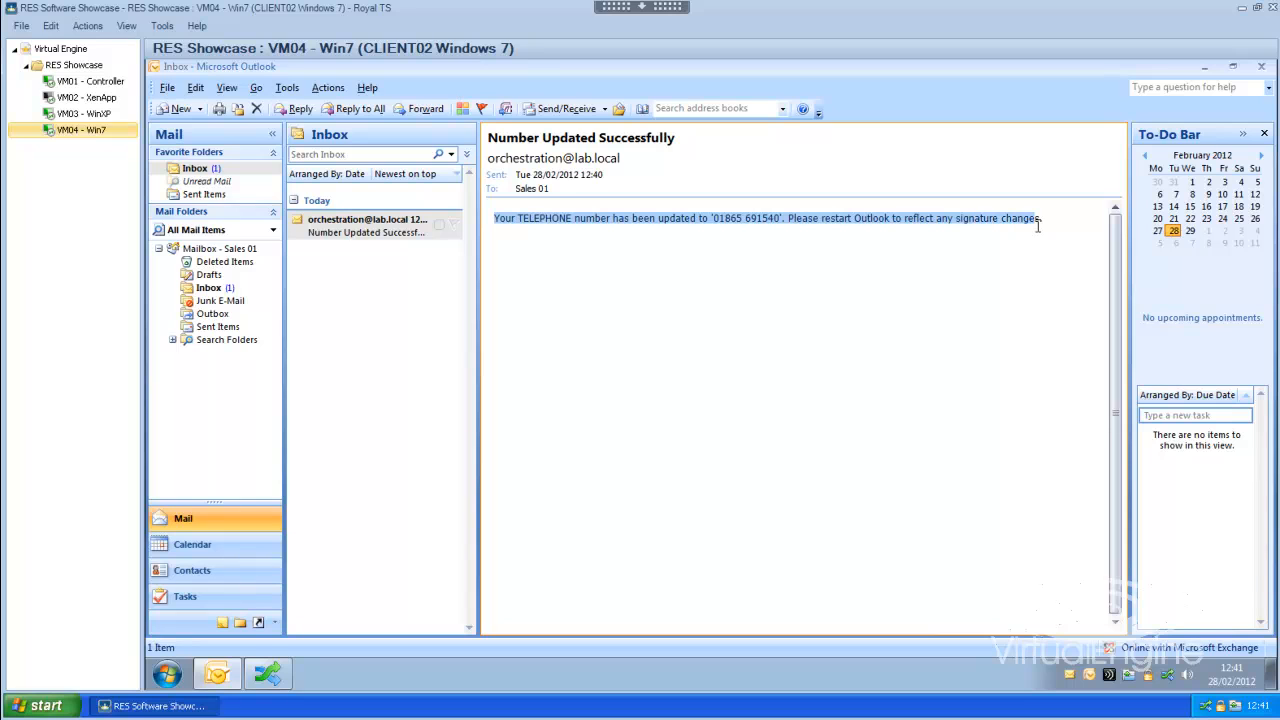
{"action": "left_click", "coordinate": [93, 82]}
{"action": "left_click", "coordinate": [459, 672]}
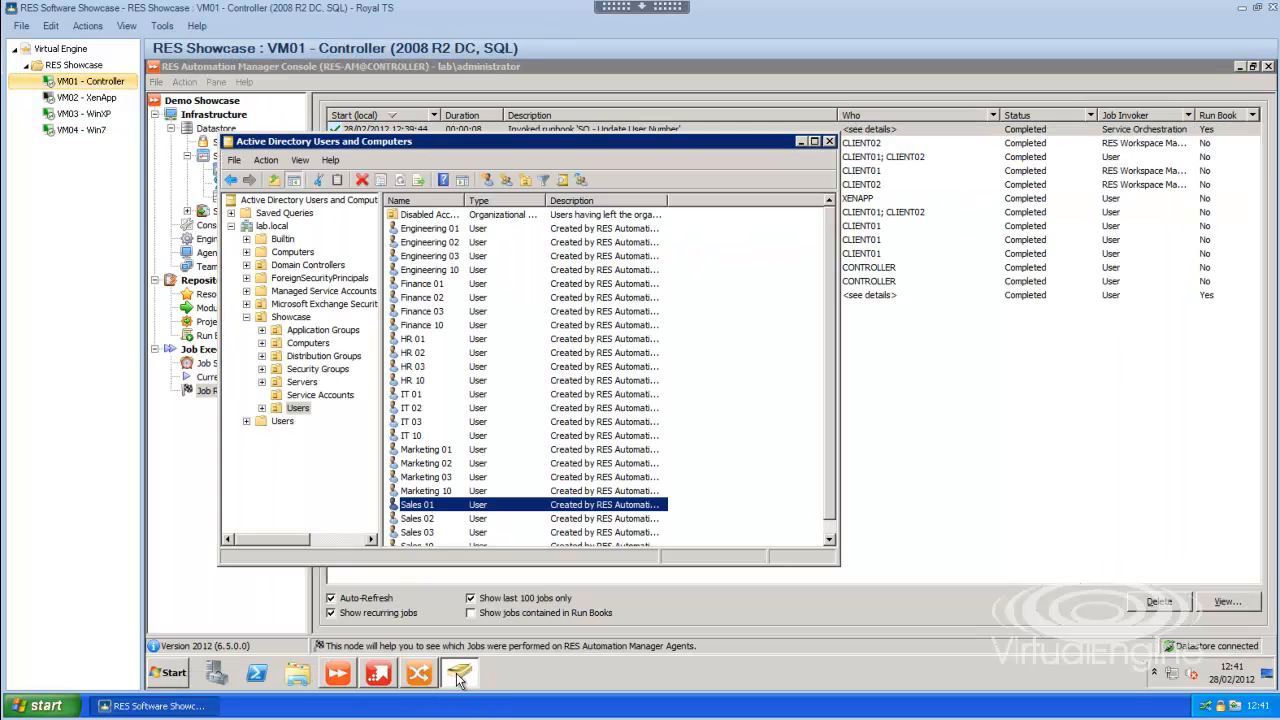
{"action": "double_click", "coordinate": [424, 500]}
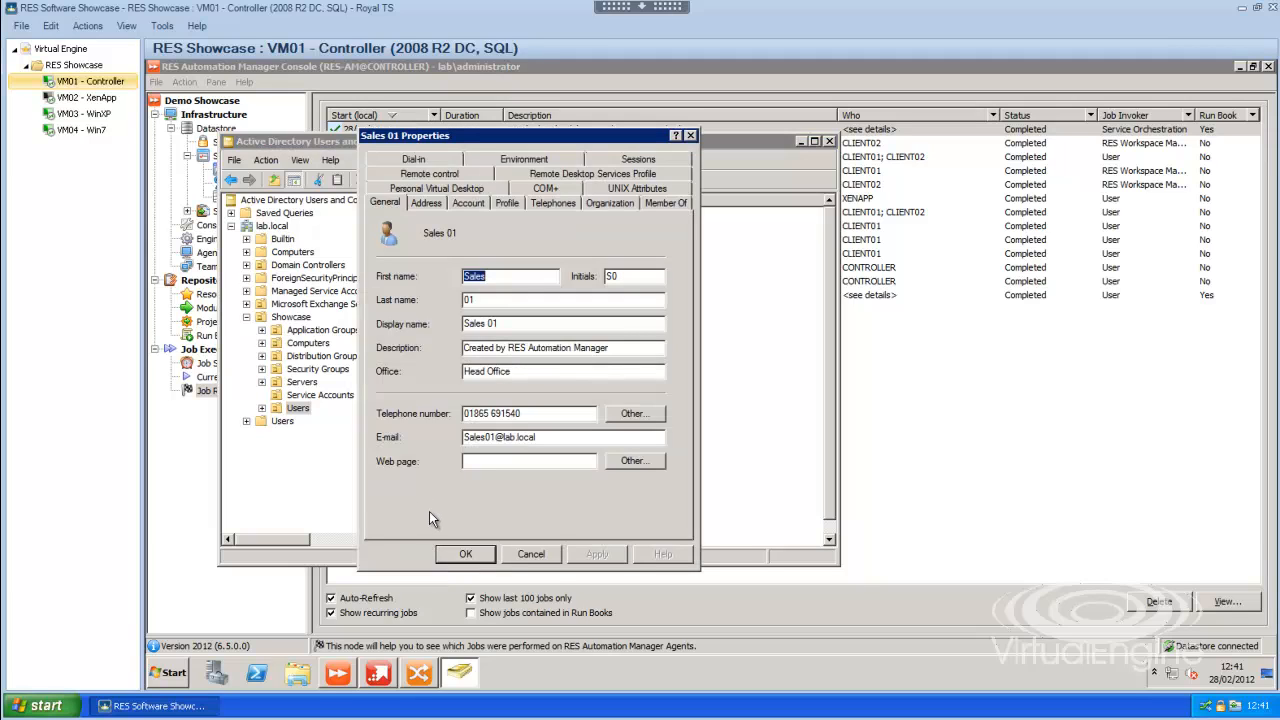
{"action": "left_click", "coordinate": [534, 415]}
{"action": "left_click", "coordinate": [531, 554]}
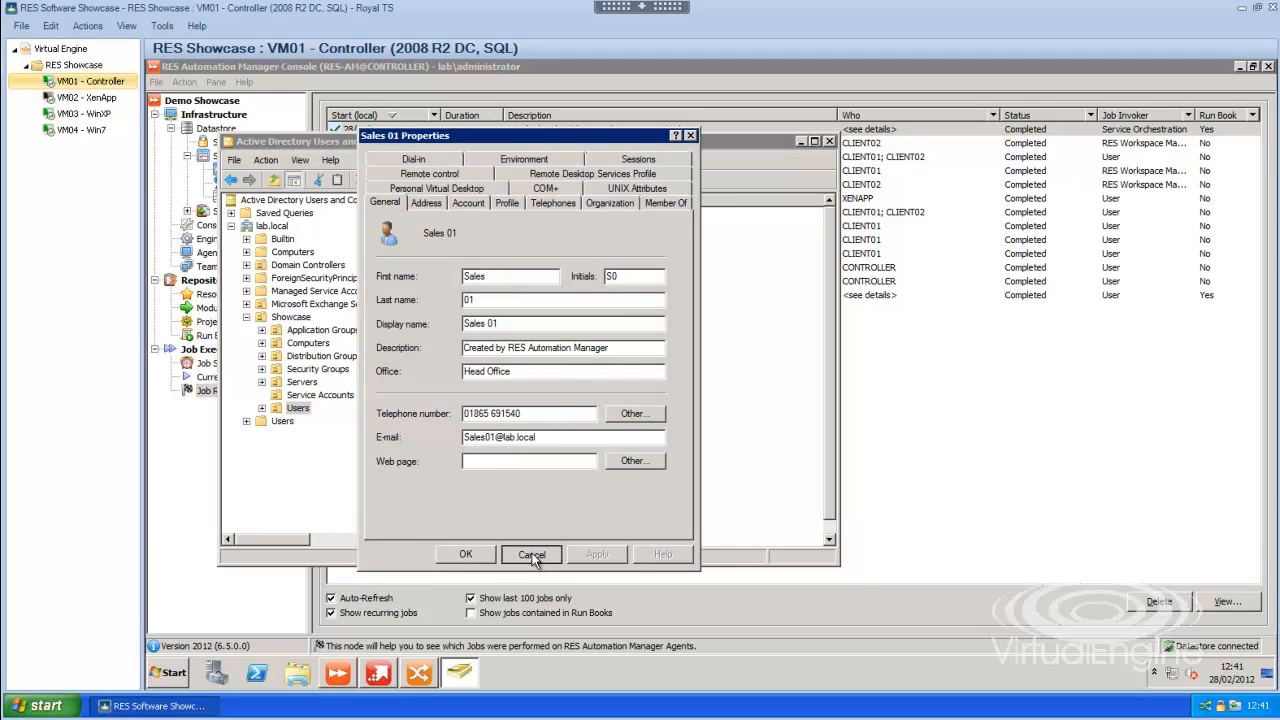
{"action": "left_click", "coordinate": [62, 114]}
{"action": "left_click", "coordinate": [82, 130]}
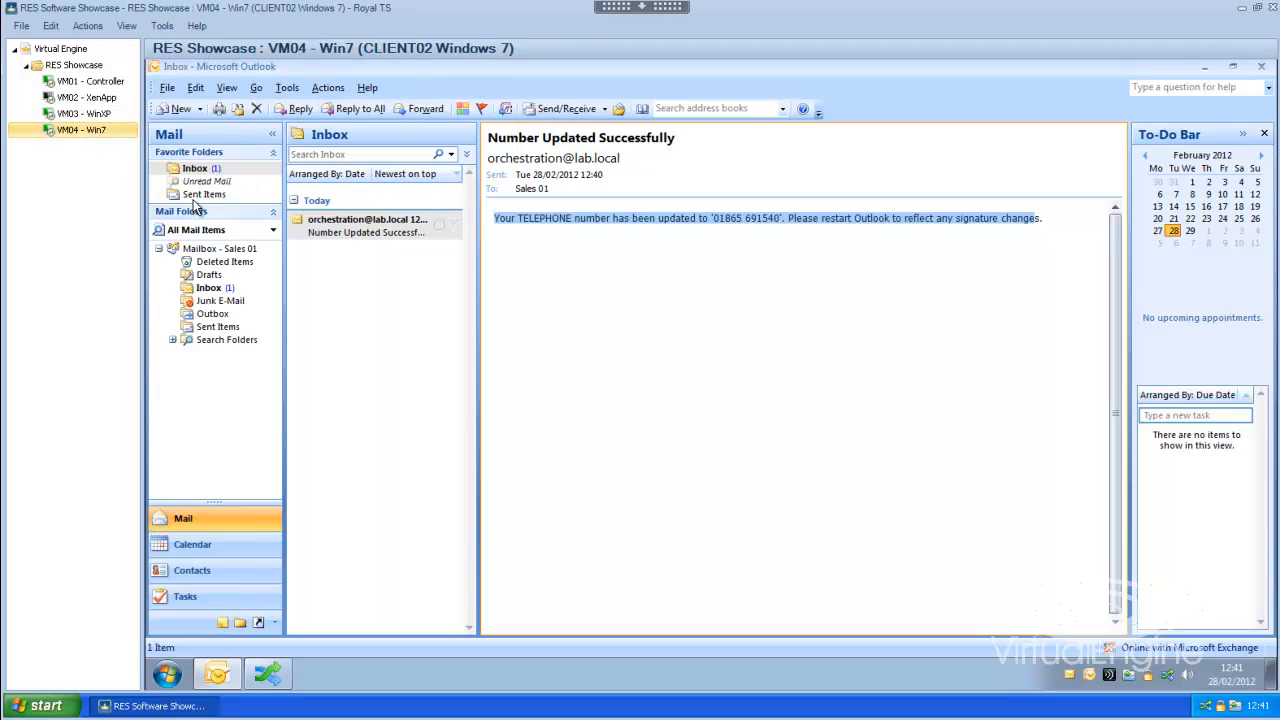
- Close Outlook and the Orchestration Client panel, then restart Outlook
{"action": "left_click", "coordinate": [1262, 70]}
{"action": "left_click", "coordinate": [1260, 248]}
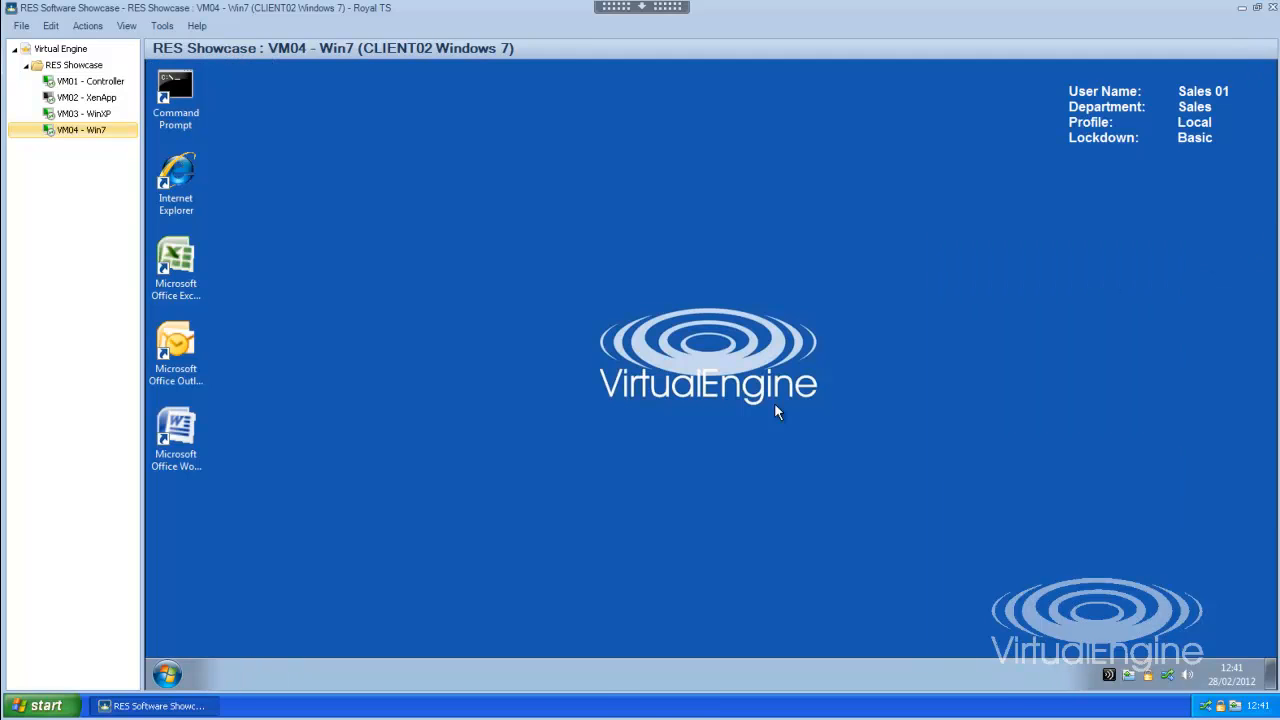
{"action": "left_click", "coordinate": [174, 356]}
{"action": "double_click", "coordinate": [205, 362]}
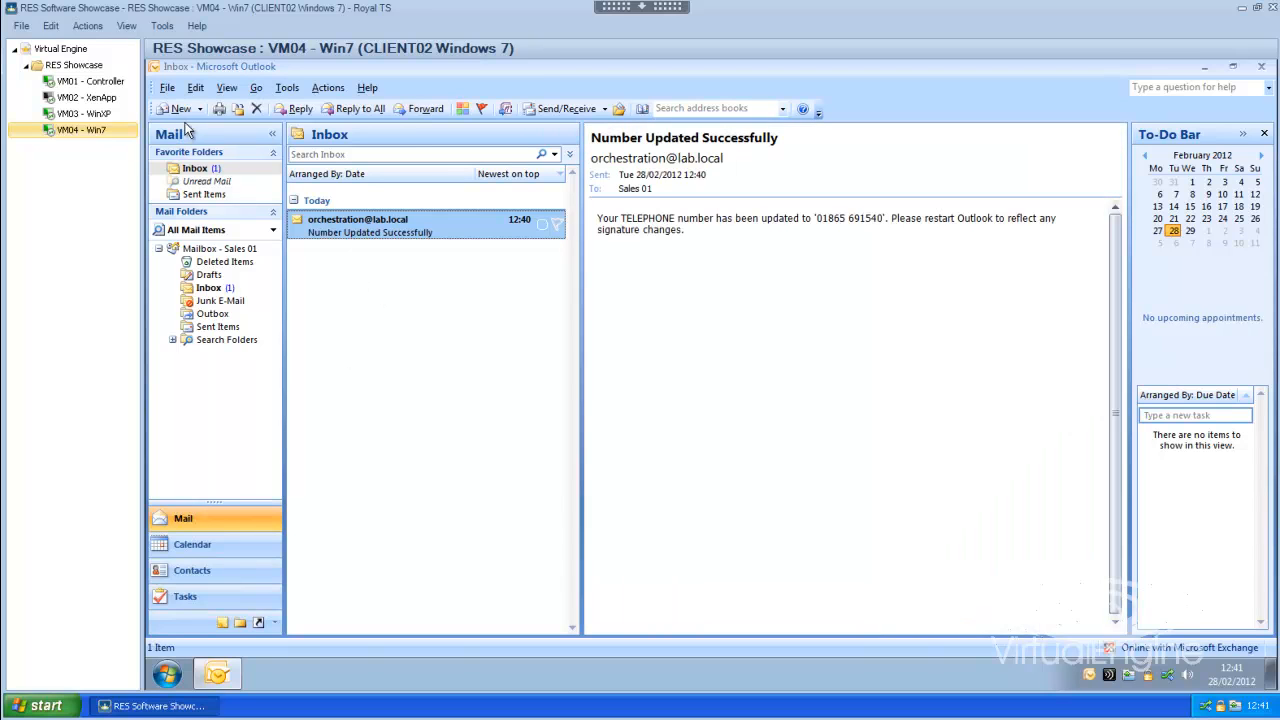
{"action": "left_click", "coordinate": [178, 109]}
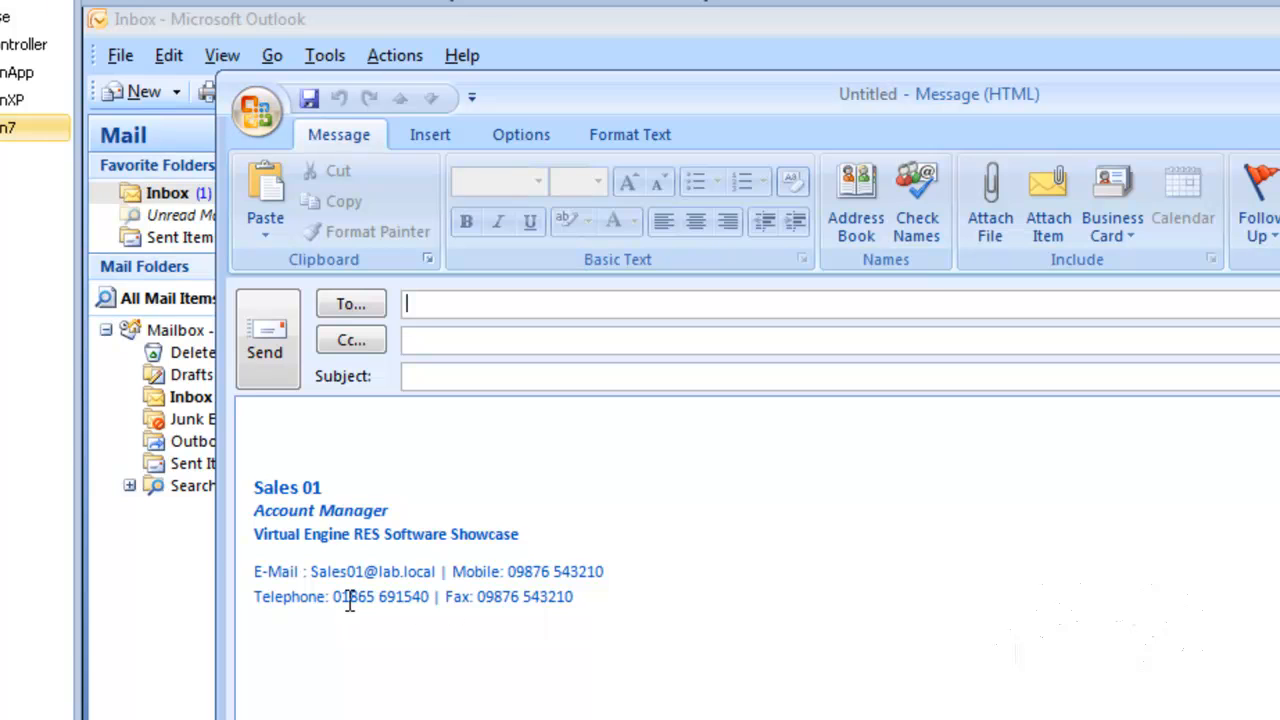
{"action": "left_click_drag", "start_coordinate": [334, 596], "coordinate": [432, 596]}
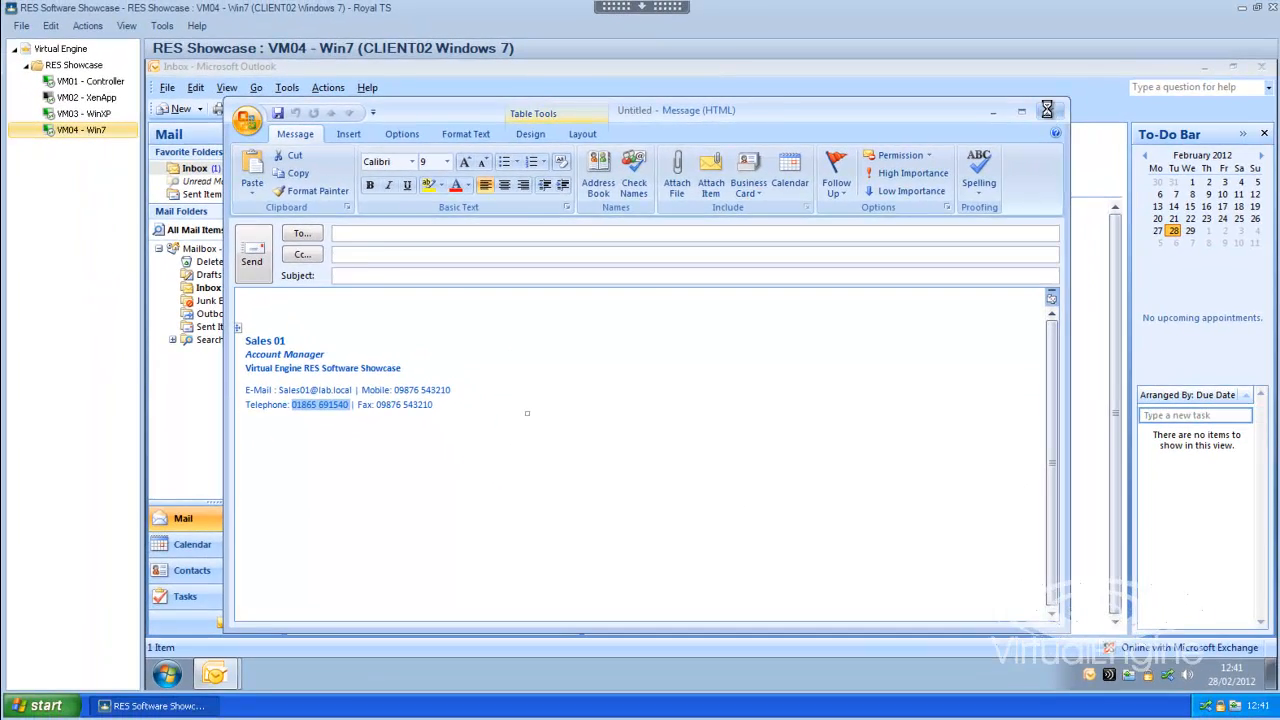
{"action": "left_click", "coordinate": [1047, 108]}
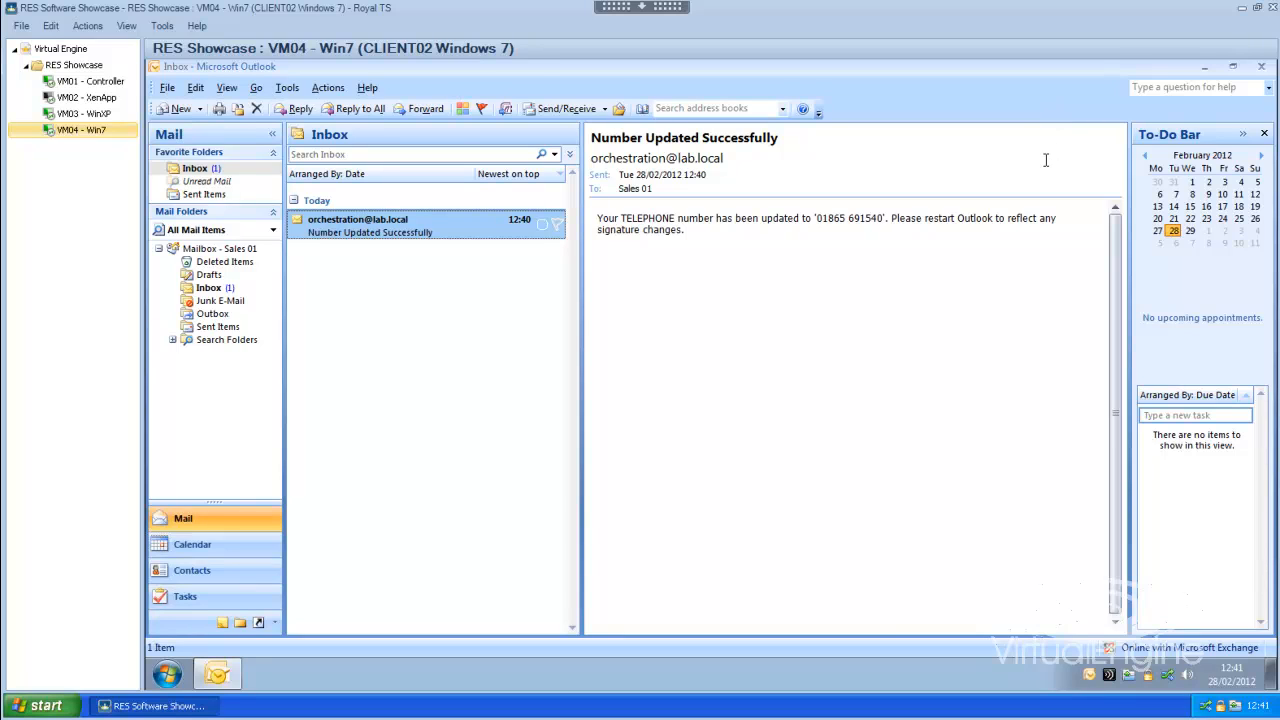